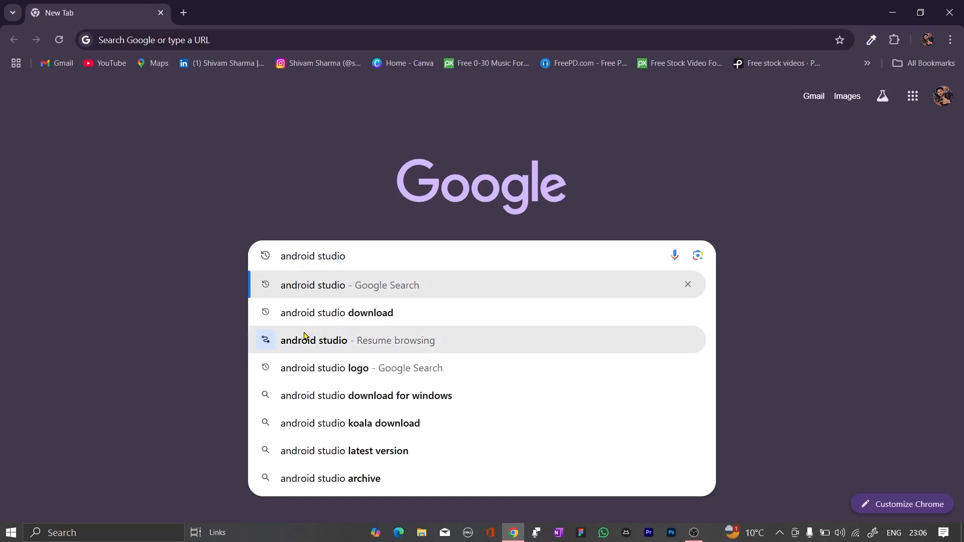
Search Google for android studio and open the official Android Developers download page
{"action": "left_click", "coordinate": [307, 271]}
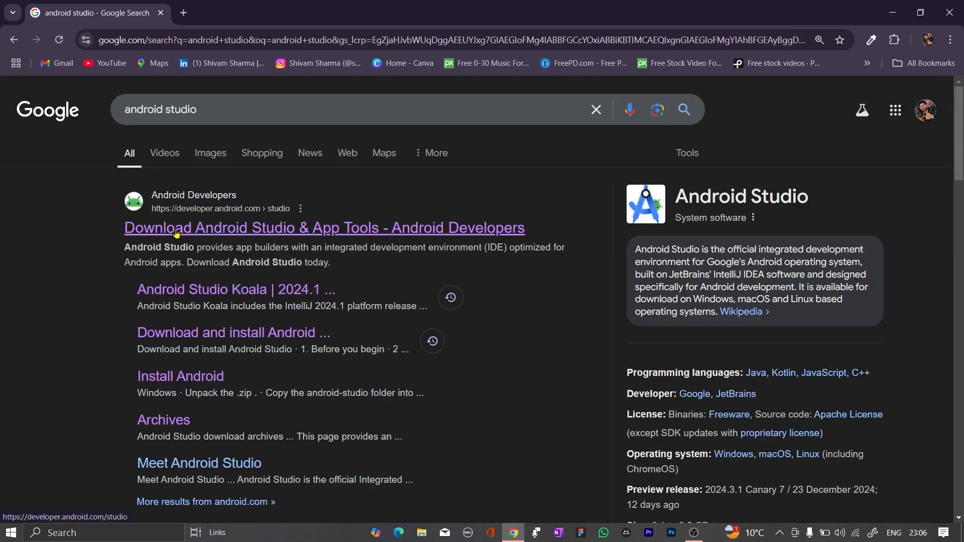
{"action": "left_click", "coordinate": [219, 216]}
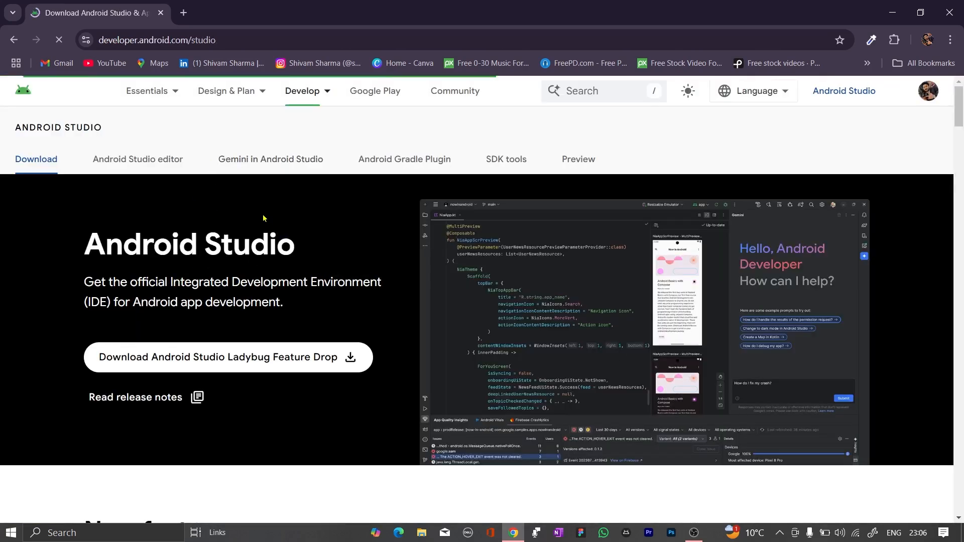
{"action": "scroll", "coordinate": [295, 309], "scroll_direction": "down", "scroll_amount": 1}
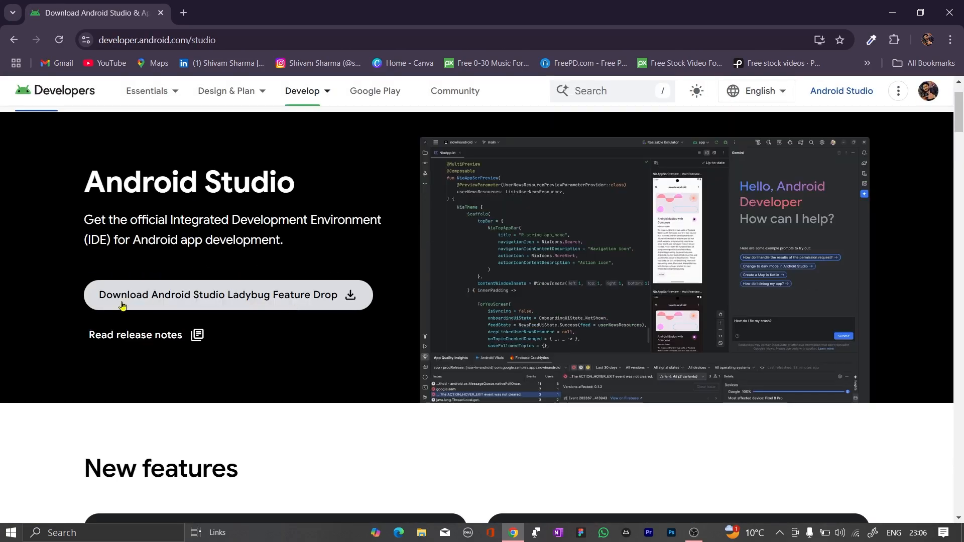
Agree to the terms and conditions and download Android Studio Ladybug Feature Drop 2024.2.2 for Windows
{"action": "left_click", "coordinate": [195, 302]}
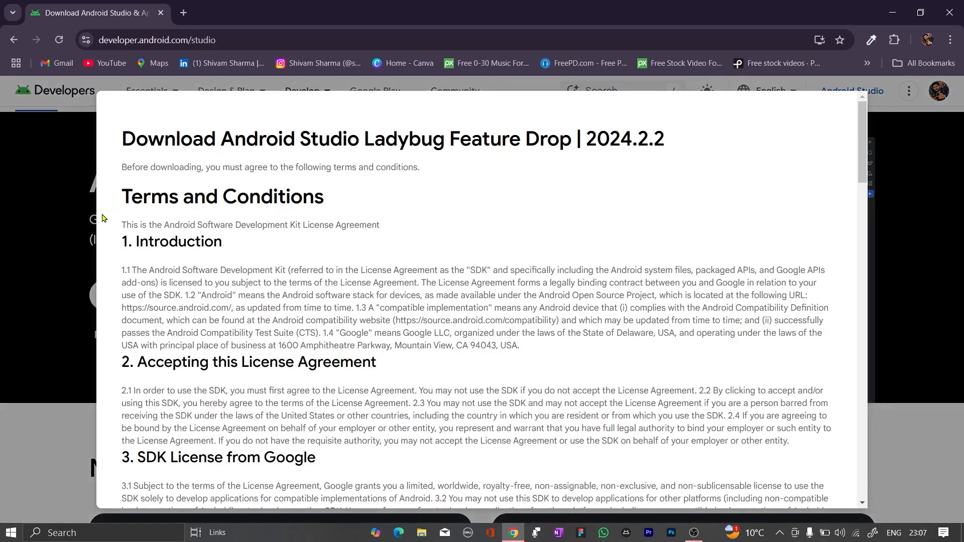
{"action": "scroll", "coordinate": [308, 368], "scroll_direction": "down", "scroll_amount": 2}
{"action": "scroll", "coordinate": [308, 368], "scroll_direction": "down", "scroll_amount": 20}
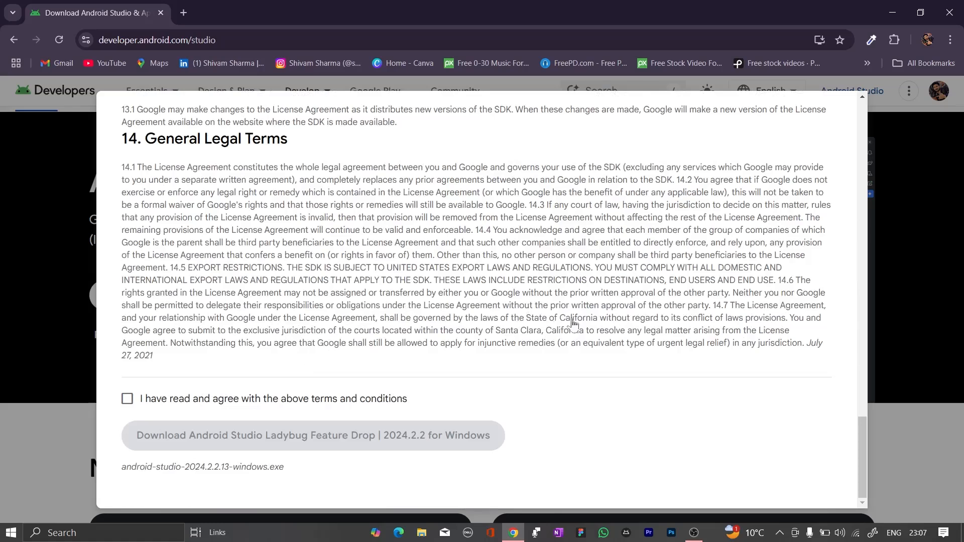
{"action": "left_click", "coordinate": [127, 400]}
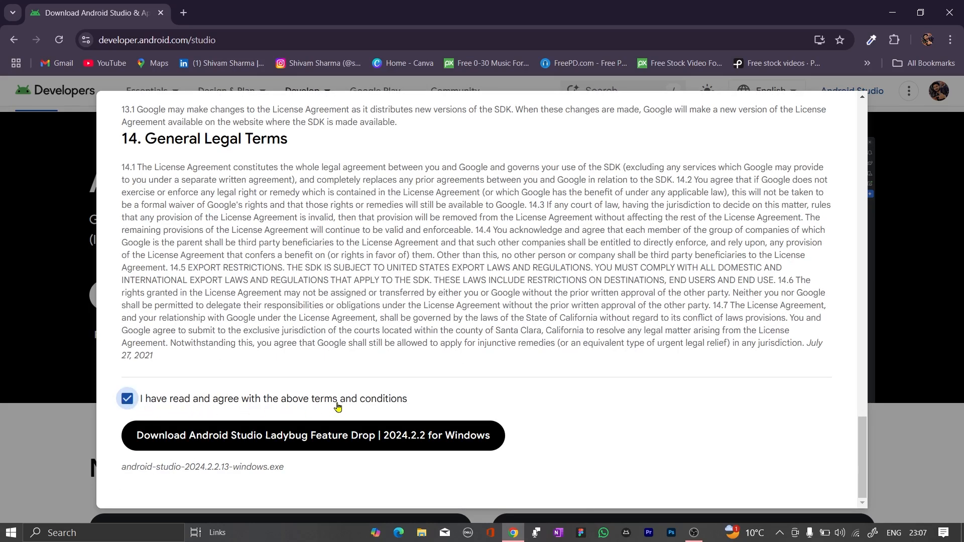
{"action": "left_click", "coordinate": [243, 436]}
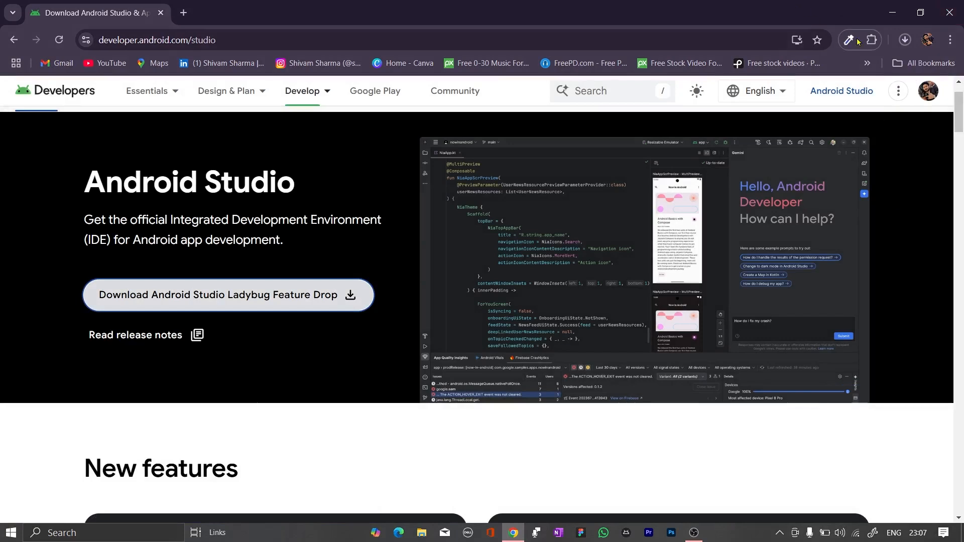
Open the full download history and monitor the progress of the android-studio-2024.2.2.13-windows.exe download
{"action": "left_click", "coordinate": [905, 40]}
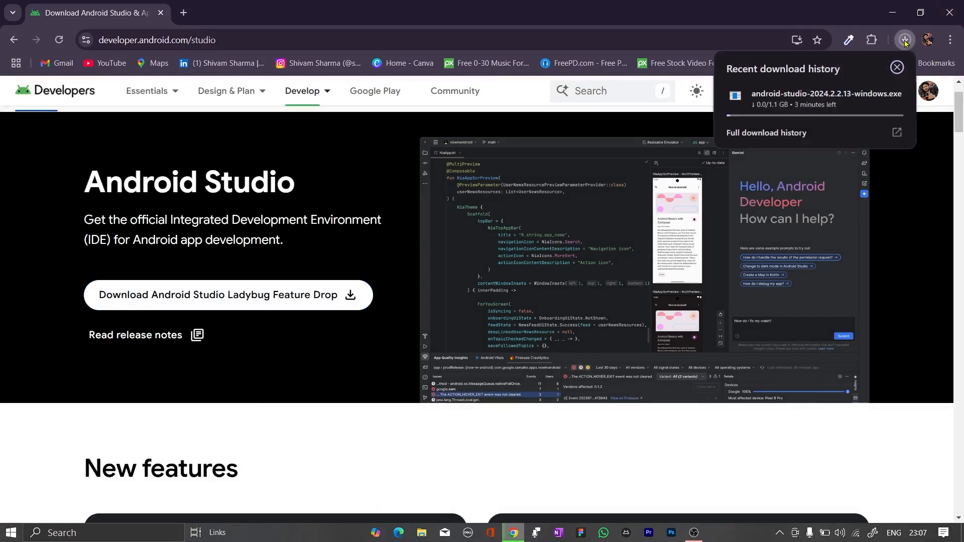
{"action": "left_click", "coordinate": [895, 132]}
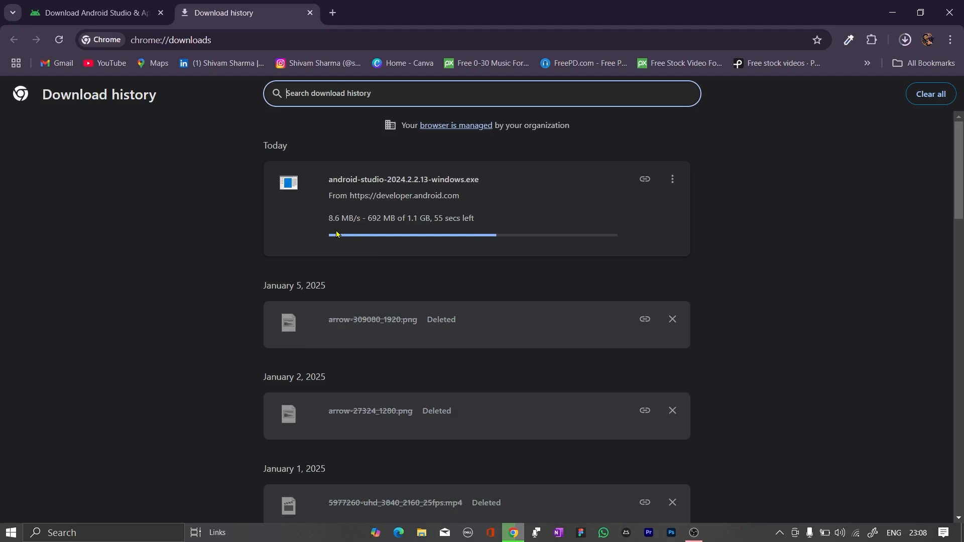
{"action": "scroll", "coordinate": [337, 234], "scroll_direction": "up", "scroll_amount": 5}
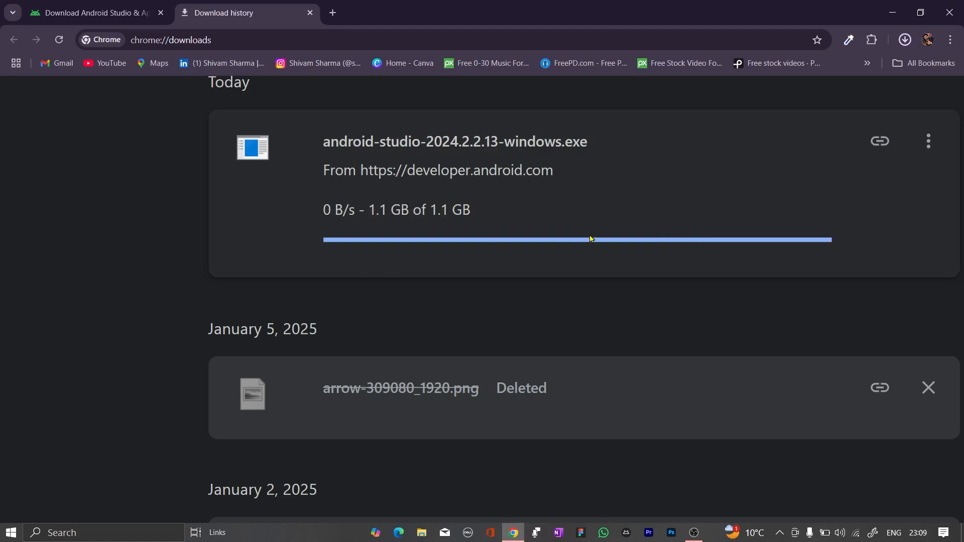
{"action": "scroll", "coordinate": [591, 239], "scroll_direction": "down", "scroll_amount": 5}
{"action": "scroll", "coordinate": [402, 261], "scroll_direction": "up", "scroll_amount": 3}
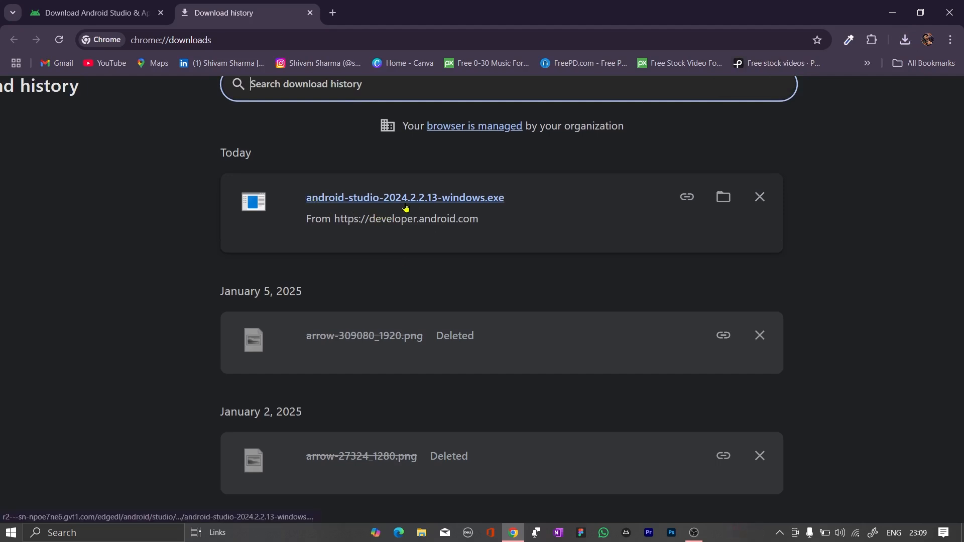
Show the downloaded file in the Downloads folder, maximize the window, and launch the android-studio-2024.2.2.13-windows installer
{"action": "left_click", "coordinate": [719, 209]}
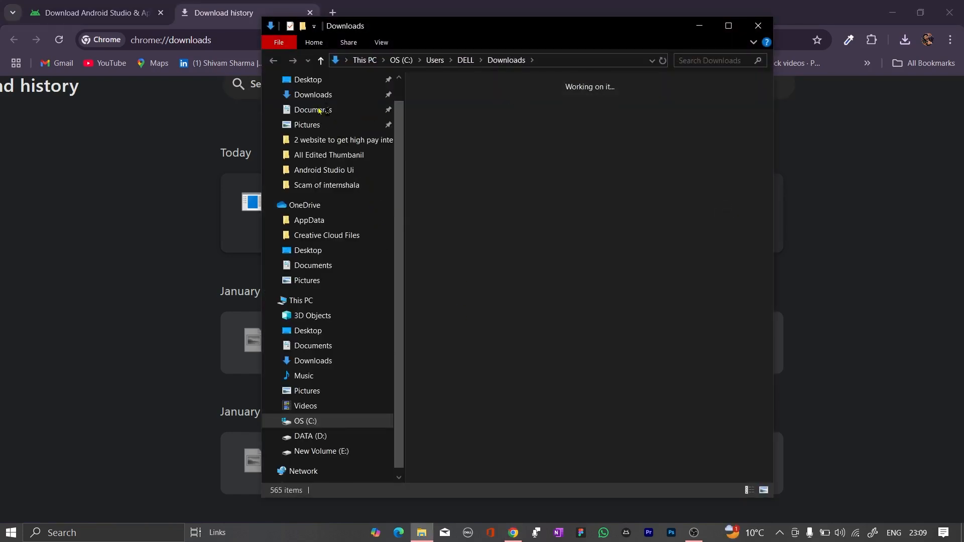
{"action": "left_click", "coordinate": [314, 95]}
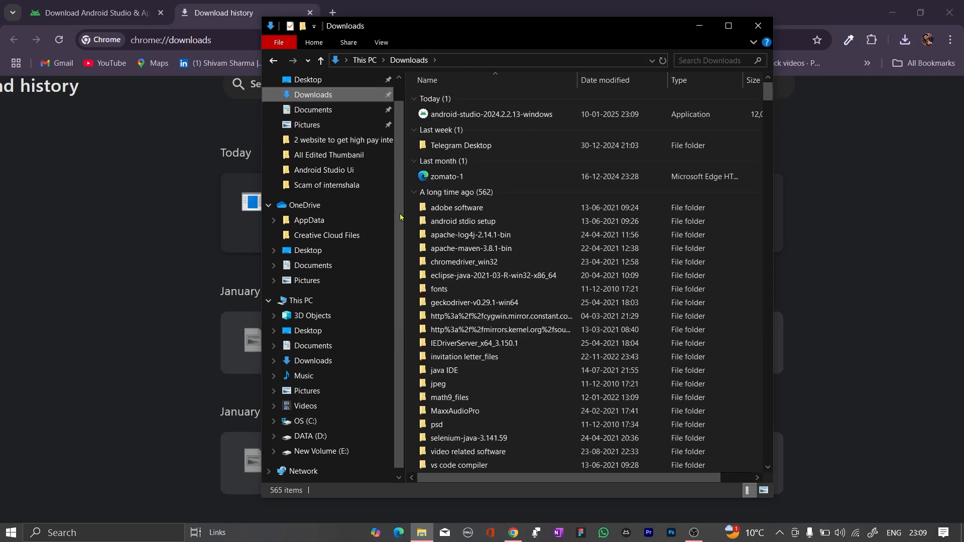
{"action": "left_click", "coordinate": [729, 25]}
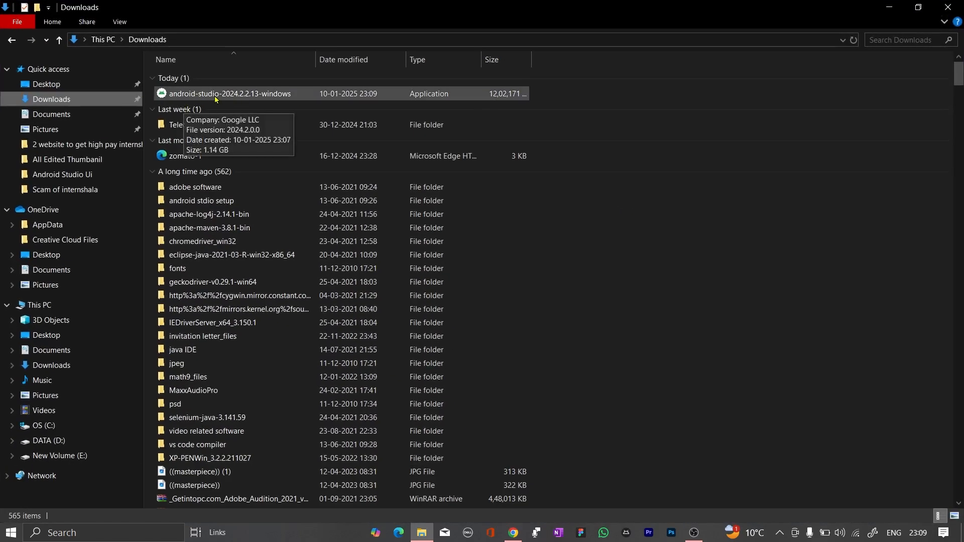
{"action": "left_click", "coordinate": [242, 95]}
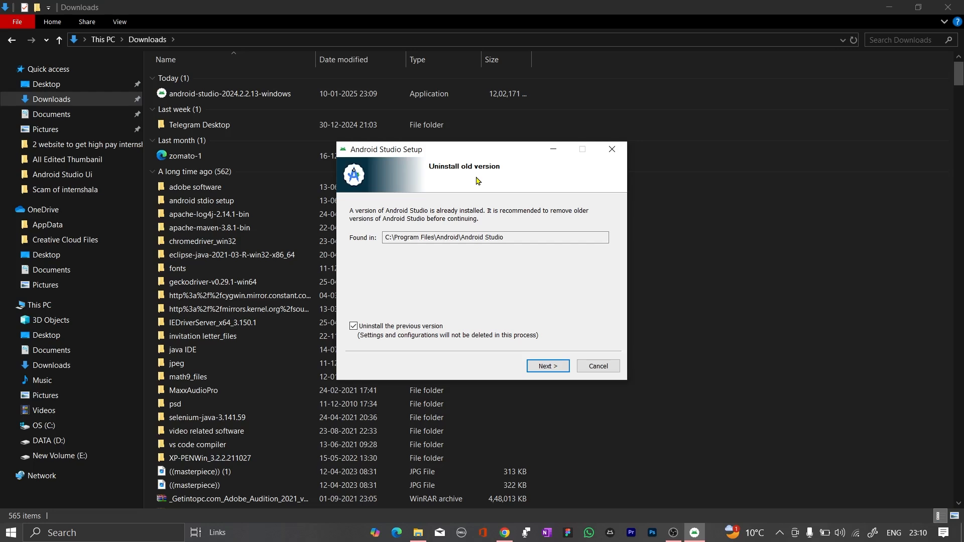
Opt out of uninstalling the previous Android Studio version and proceed past the welcome page to component selection
{"action": "left_click", "coordinate": [354, 327]}
{"action": "left_click", "coordinate": [518, 236]}
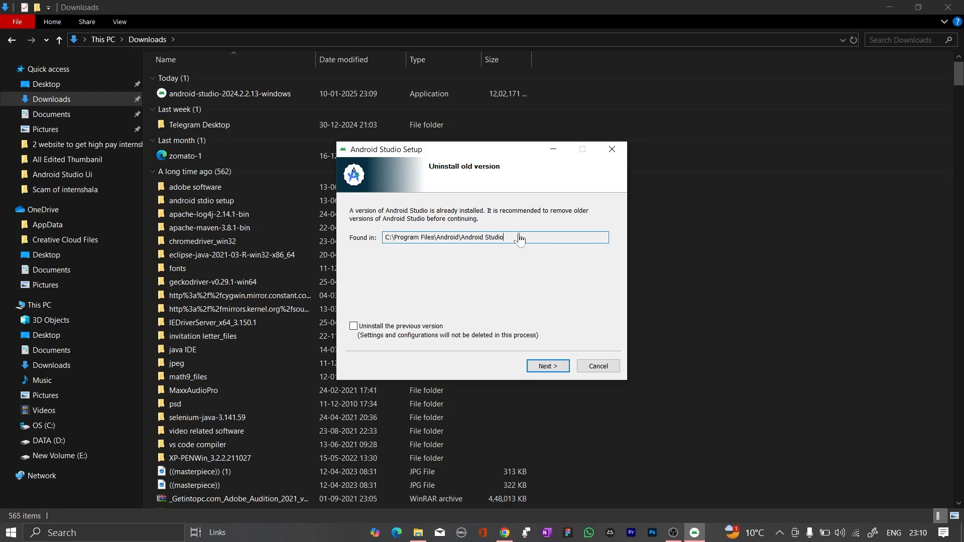
{"action": "mouse_move", "coordinate": [507, 236]}
{"action": "left_mouse_down"}
{"action": "mouse_move", "coordinate": [386, 236]}
{"action": "mouse_move", "coordinate": [514, 241]}
{"action": "left_mouse_up"}
{"action": "left_click", "coordinate": [546, 366]}
{"action": "left_click", "coordinate": [546, 367]}
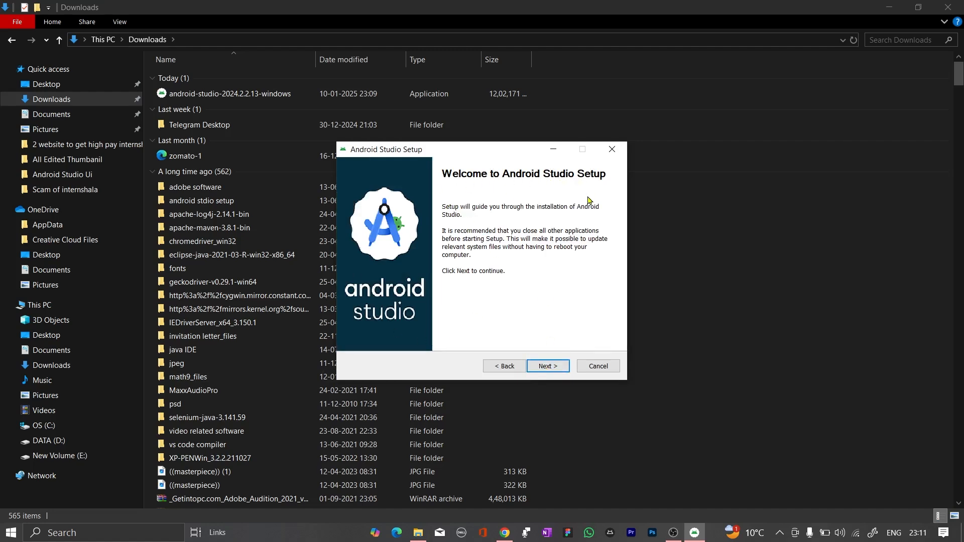
{"action": "left_click", "coordinate": [545, 370]}
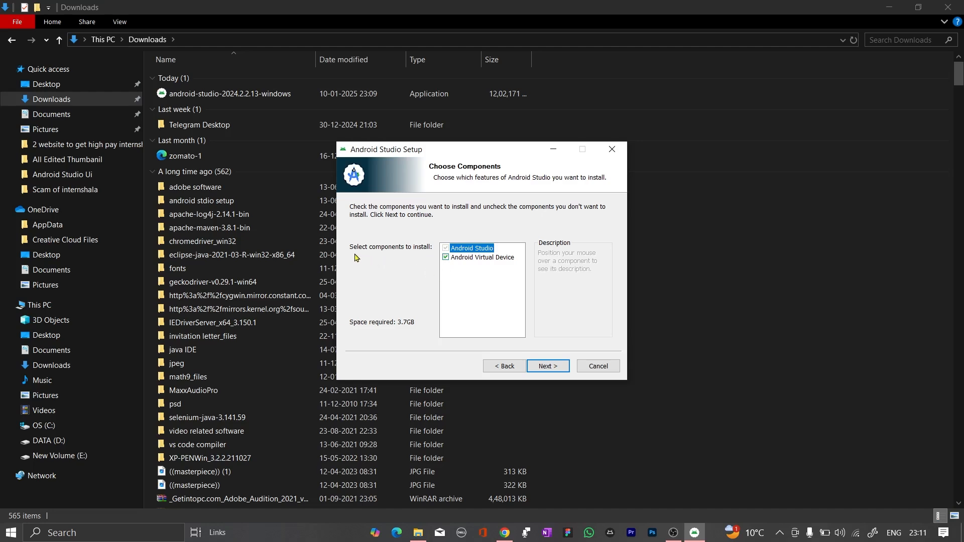
Exclude the Android Virtual Device component from the installation and continue to the install location settings
{"action": "mouse_move", "coordinate": [447, 260]}
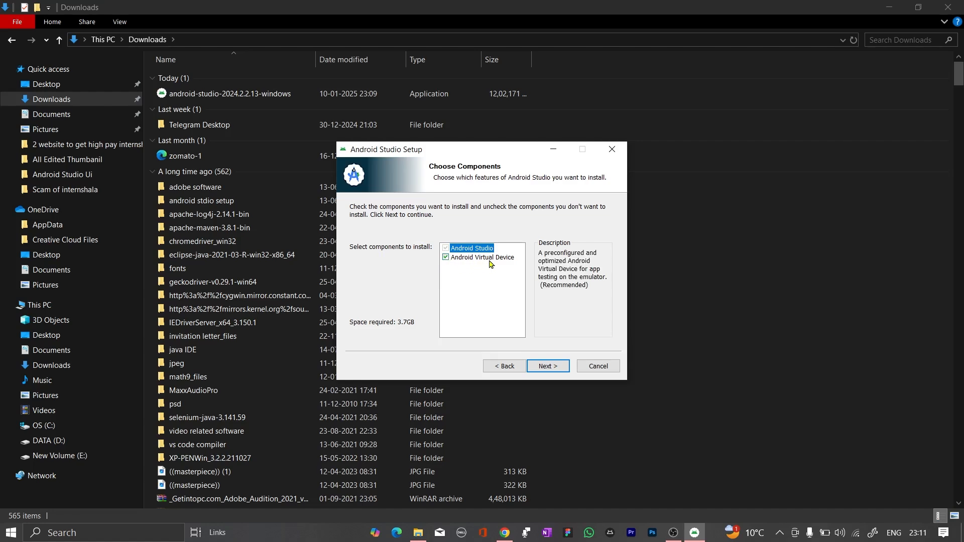
{"action": "left_click", "coordinate": [446, 260]}
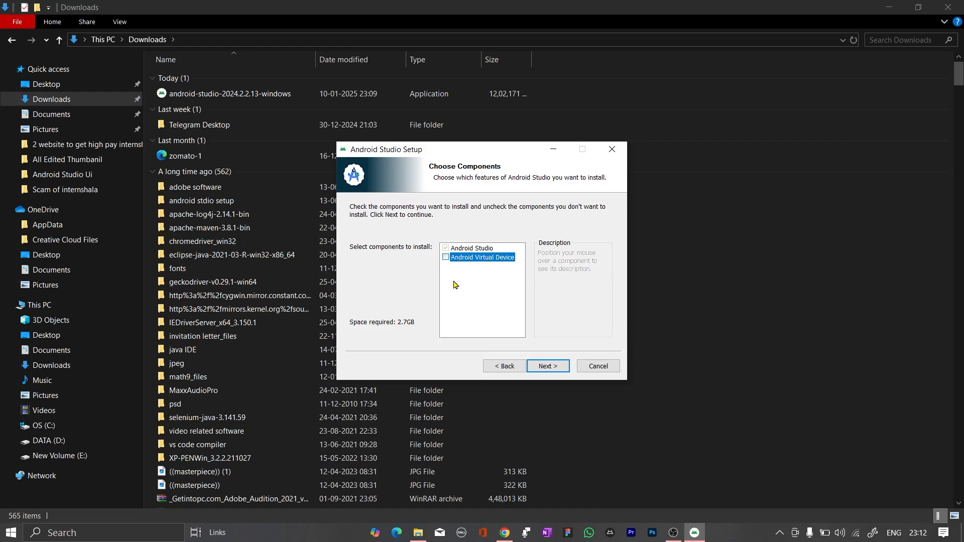
{"action": "left_click", "coordinate": [448, 250]}
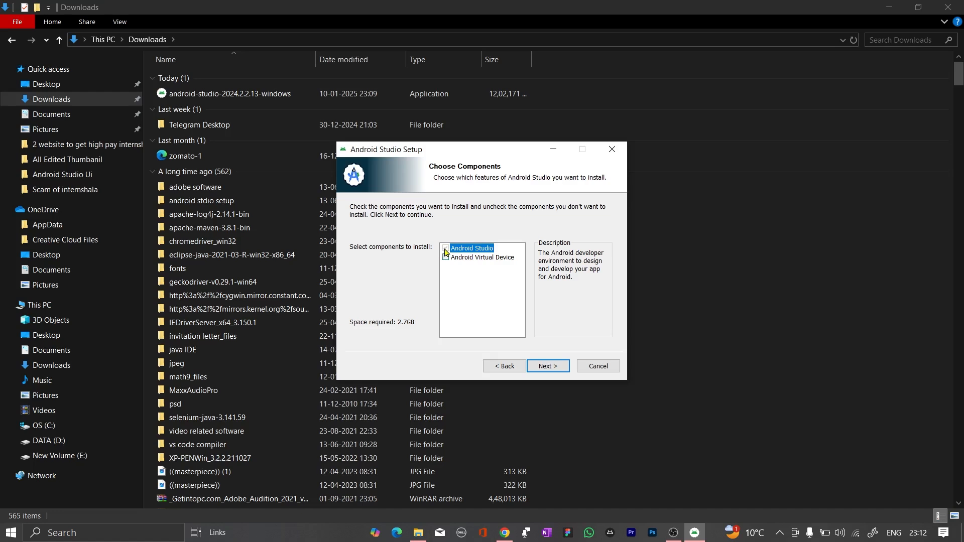
{"action": "left_click", "coordinate": [446, 257]}
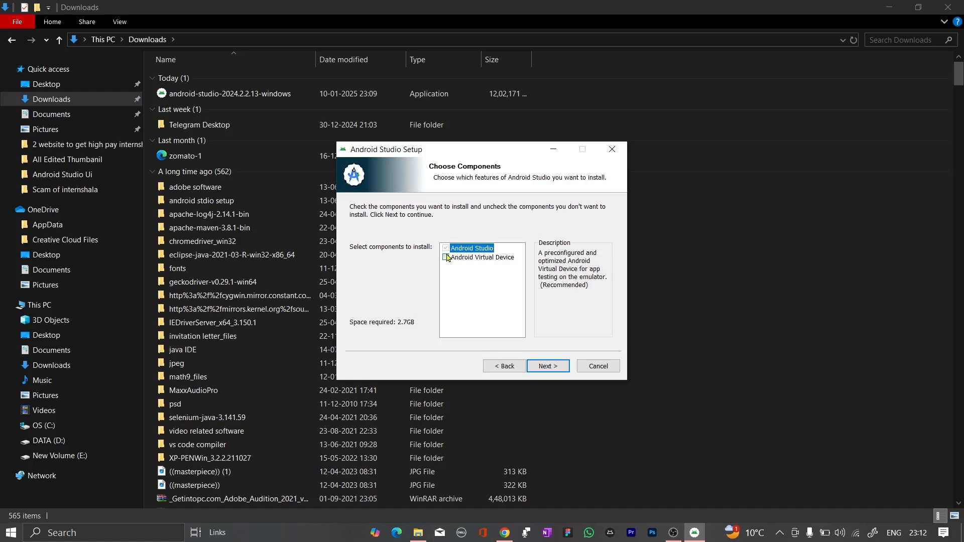
{"action": "left_click", "coordinate": [446, 257]}
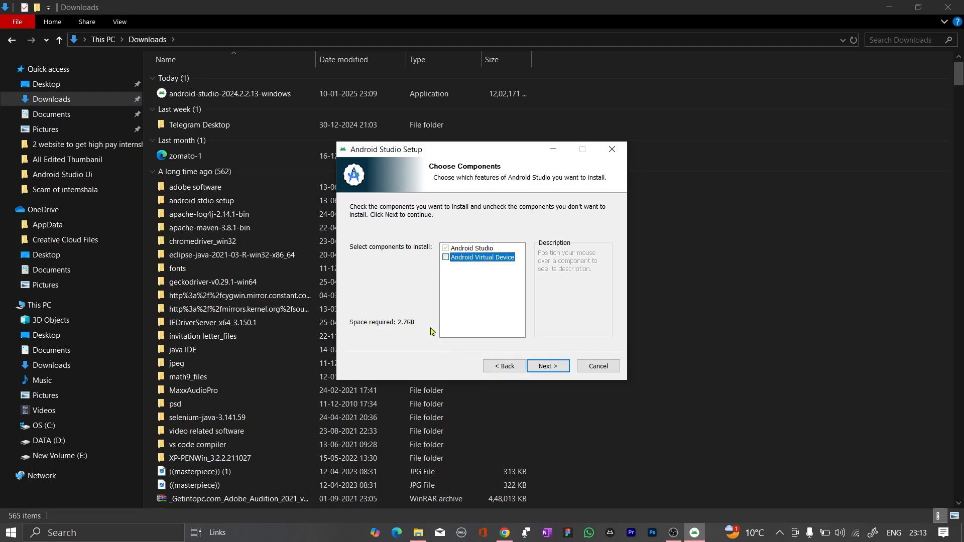
{"action": "mouse_move", "coordinate": [446, 259]}
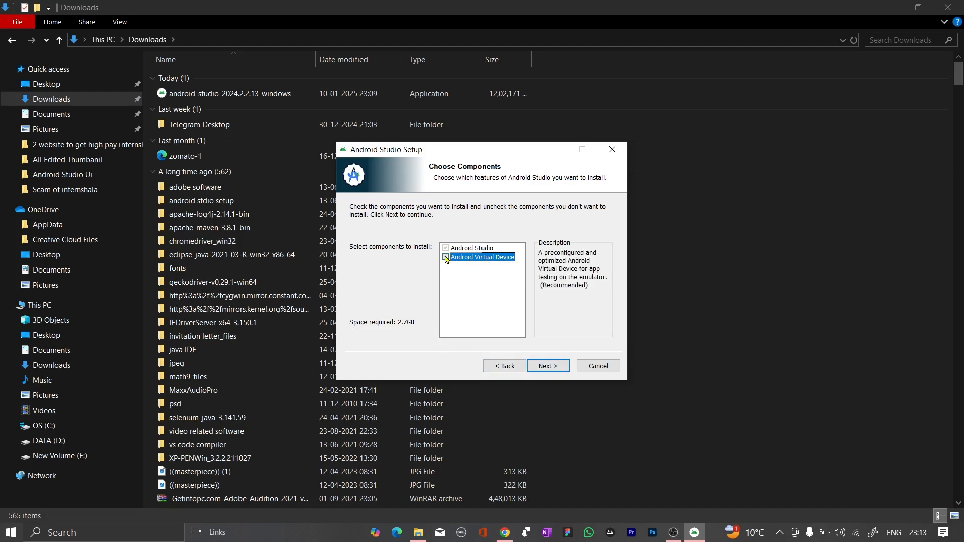
{"action": "left_click", "coordinate": [446, 257]}
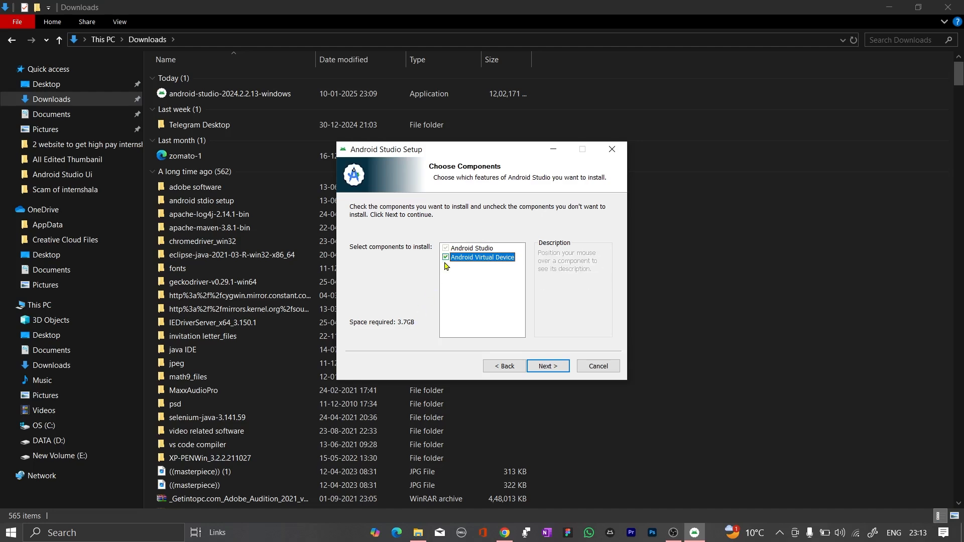
{"action": "mouse_move", "coordinate": [447, 262]}
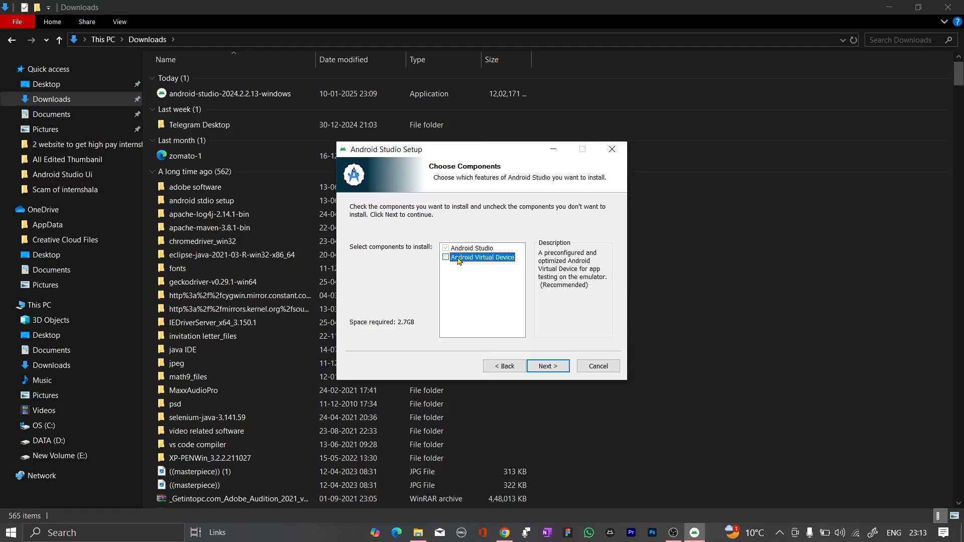
{"action": "left_click", "coordinate": [546, 371]}
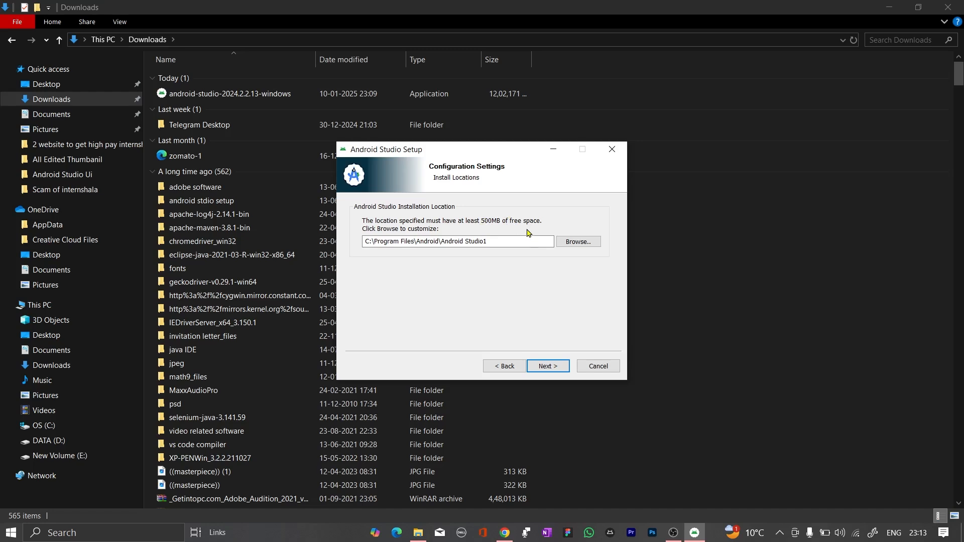
Check the free space on the drives under This PC in File Explorer, and return to Android Studio Setup
{"action": "left_click", "coordinate": [418, 535]}
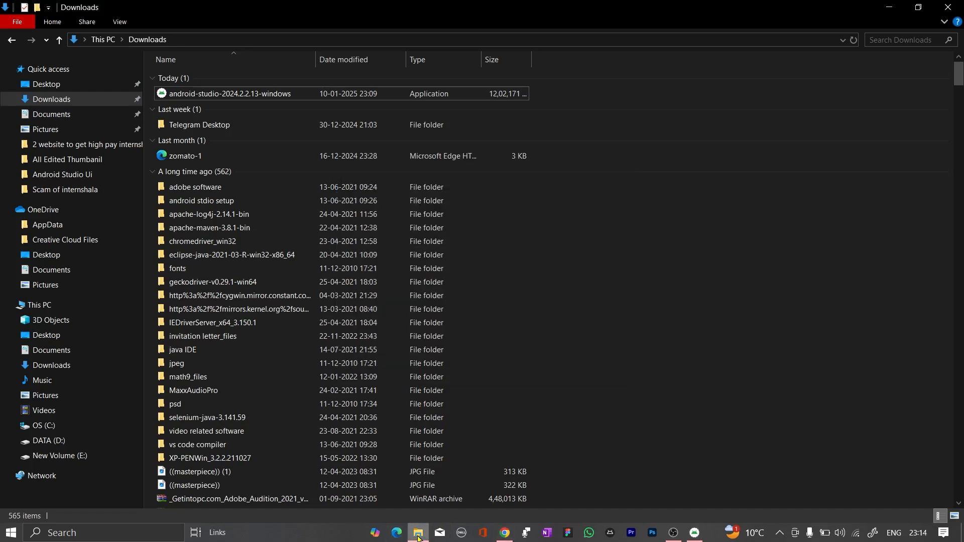
{"action": "left_click", "coordinate": [73, 310]}
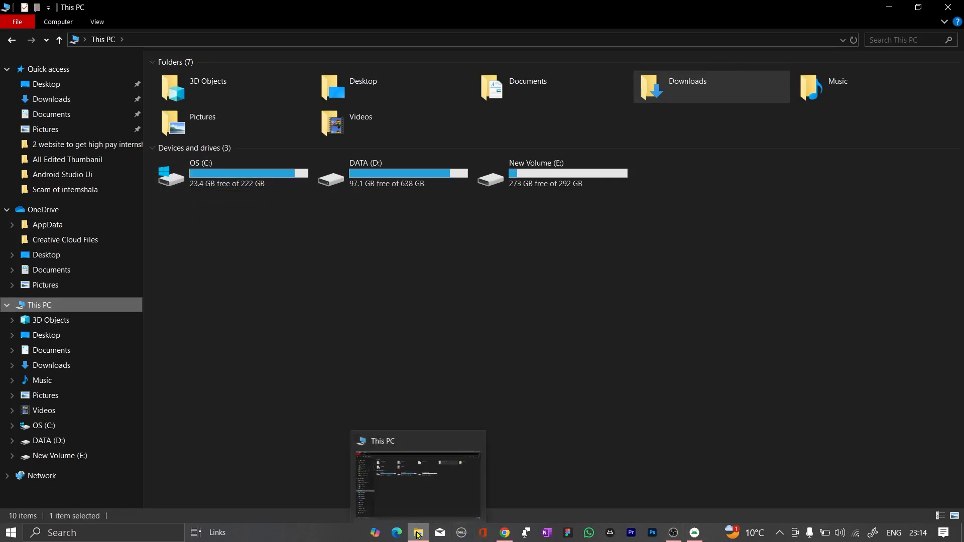
{"action": "mouse_move", "coordinate": [506, 531]}
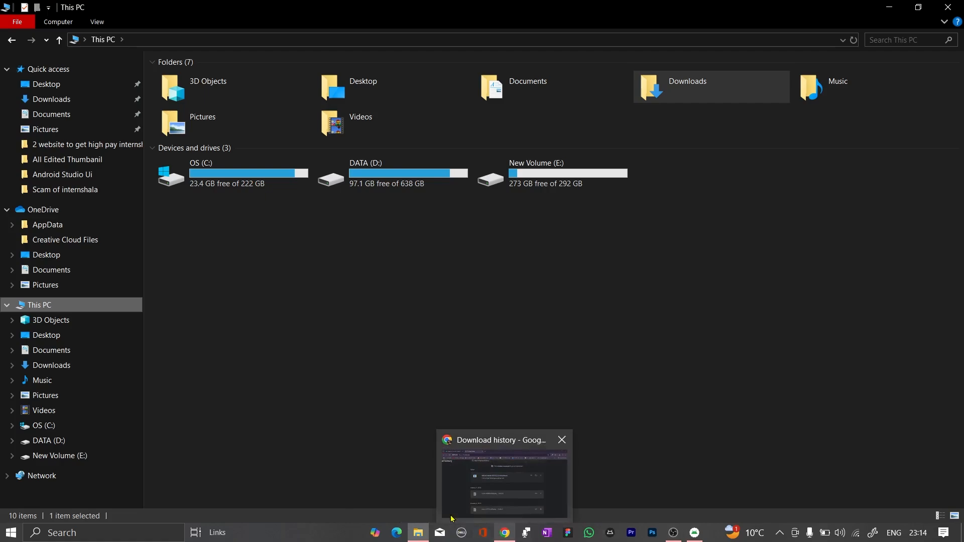
{"action": "mouse_move", "coordinate": [694, 531]}
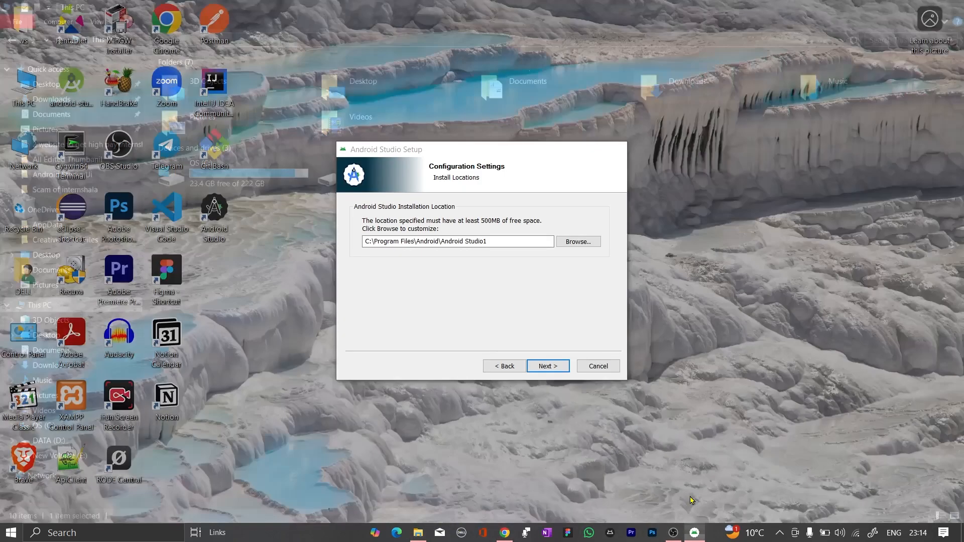
{"action": "left_click", "coordinate": [692, 500]}
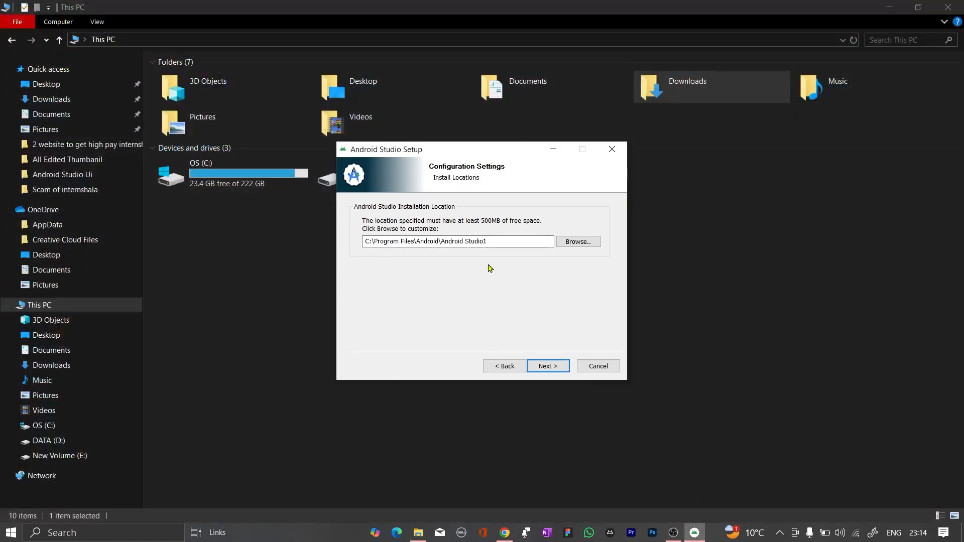
Accept the installation location C:\Program Files\Android\Android Studio1, and switch the Do not create shortcuts option on and back off
{"action": "left_click", "coordinate": [554, 371]}
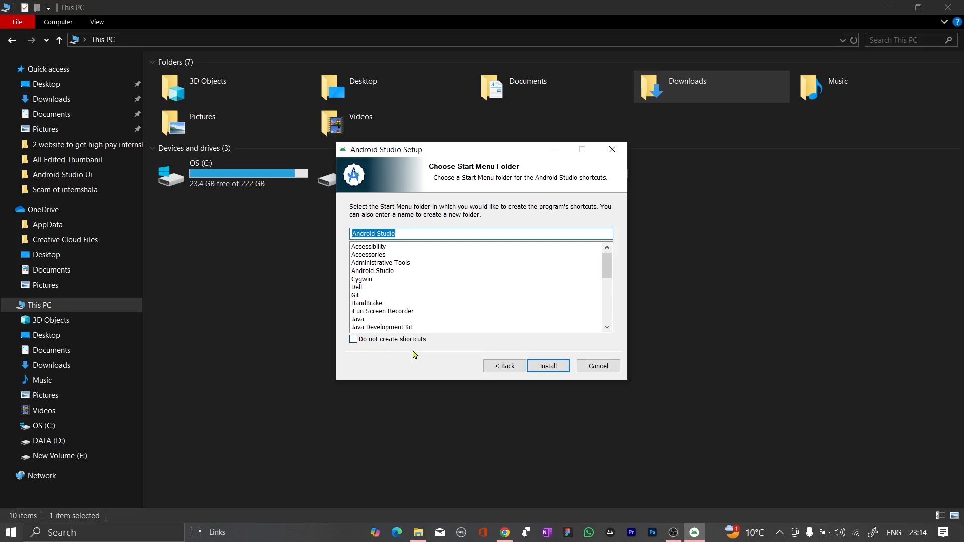
{"action": "left_click", "coordinate": [354, 341]}
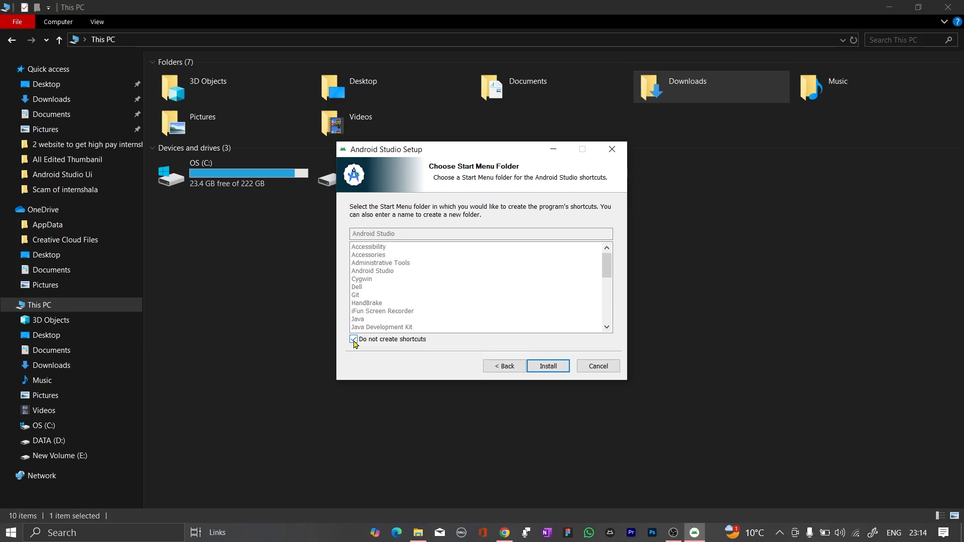
{"action": "left_click", "coordinate": [353, 340]}
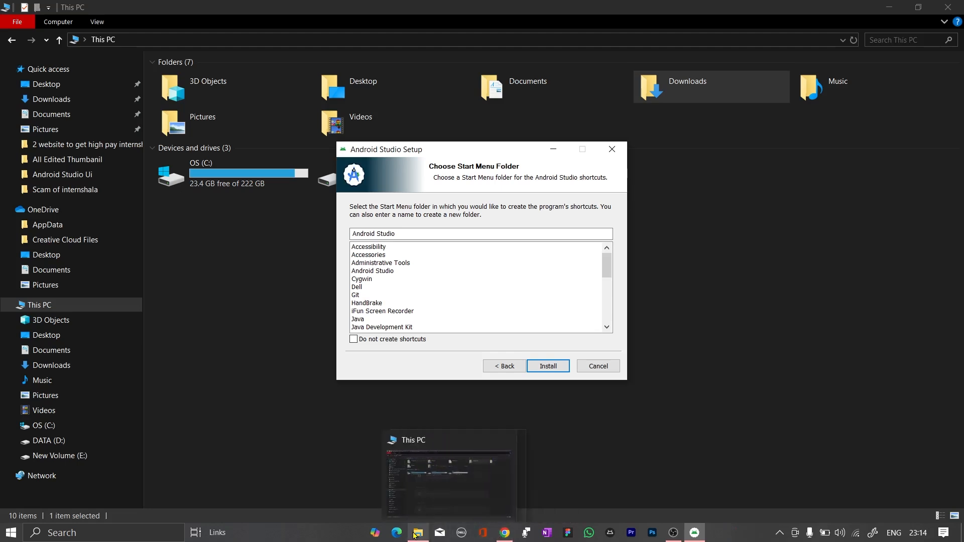
Minimize File Explorer and the browser, and start the installation with Android Studio as the Start Menu folder
{"action": "left_click", "coordinate": [888, 9]}
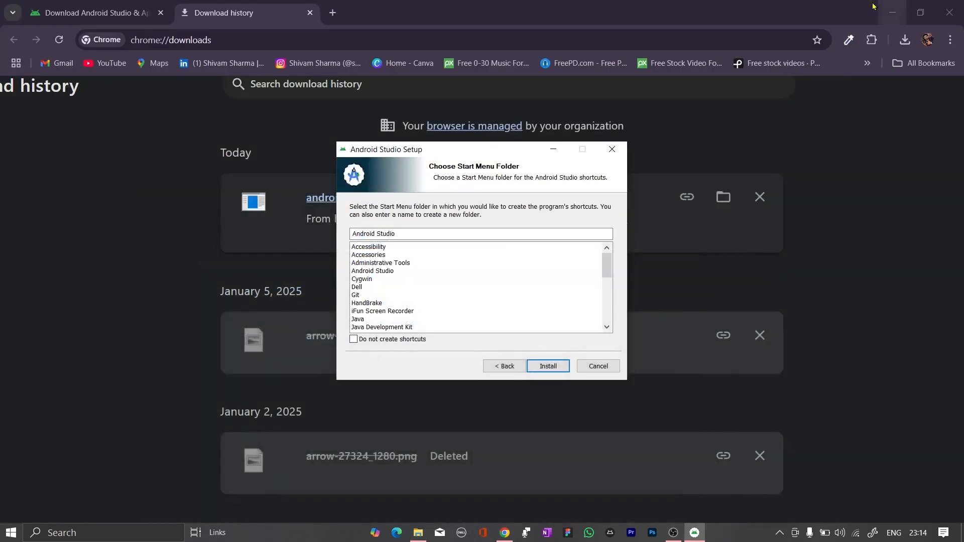
{"action": "left_click", "coordinate": [889, 11]}
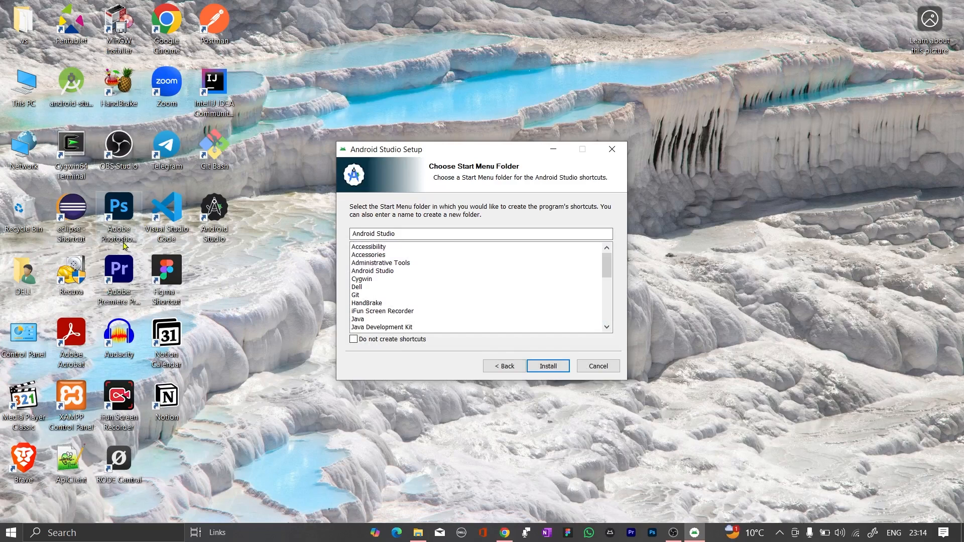
{"action": "scroll", "coordinate": [445, 329], "scroll_direction": "down", "scroll_amount": 2}
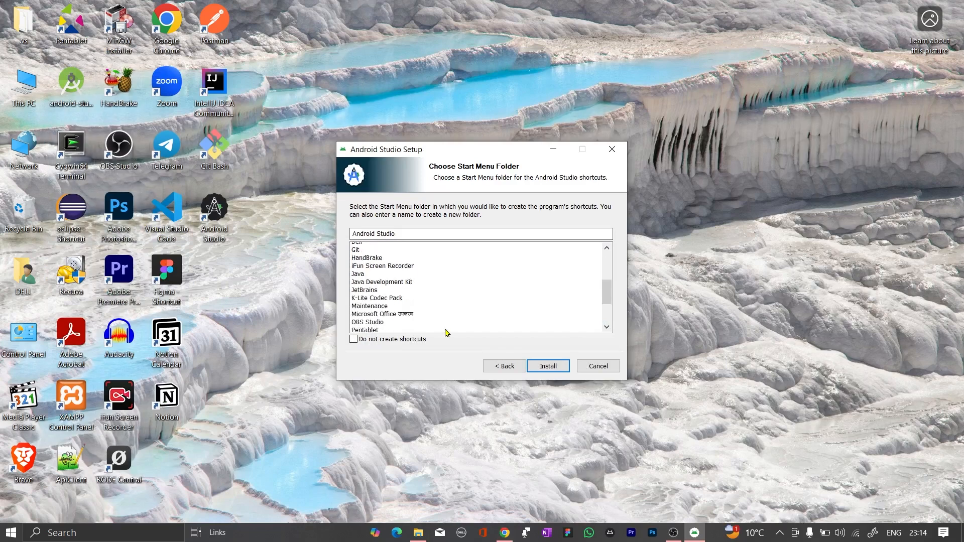
{"action": "scroll", "coordinate": [445, 332], "scroll_direction": "down", "scroll_amount": 5}
{"action": "scroll", "coordinate": [445, 332], "scroll_direction": "up", "scroll_amount": 9}
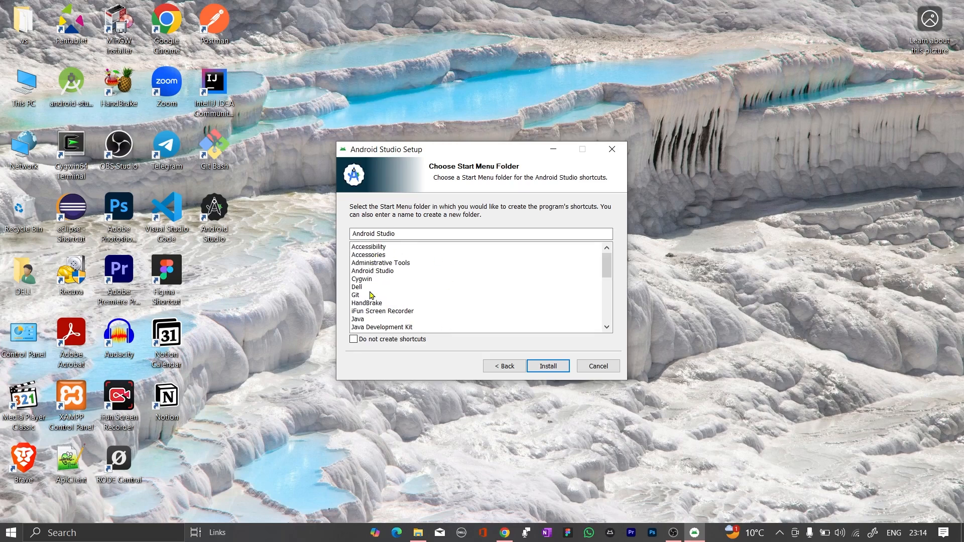
{"action": "scroll", "coordinate": [434, 321], "scroll_direction": "down", "scroll_amount": 1}
{"action": "scroll", "coordinate": [434, 320], "scroll_direction": "down", "scroll_amount": 6}
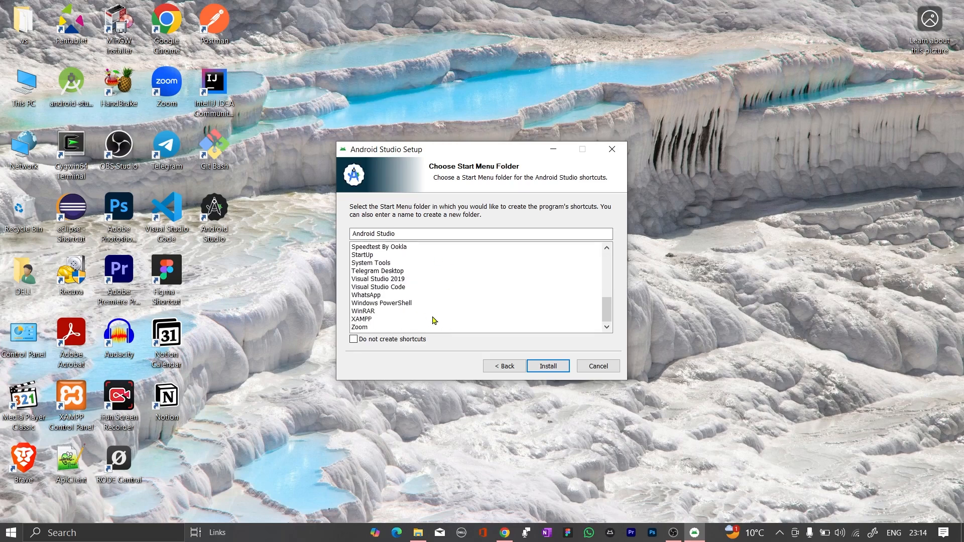
{"action": "left_click", "coordinate": [544, 370]}
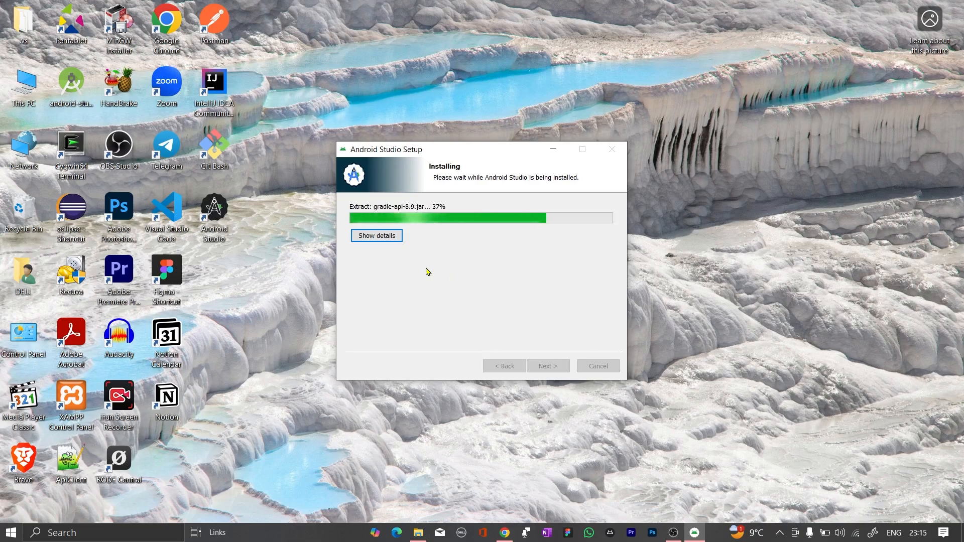
Review the installation details and finish the setup with the Start Android Studio option enabled
{"action": "left_click", "coordinate": [372, 238]}
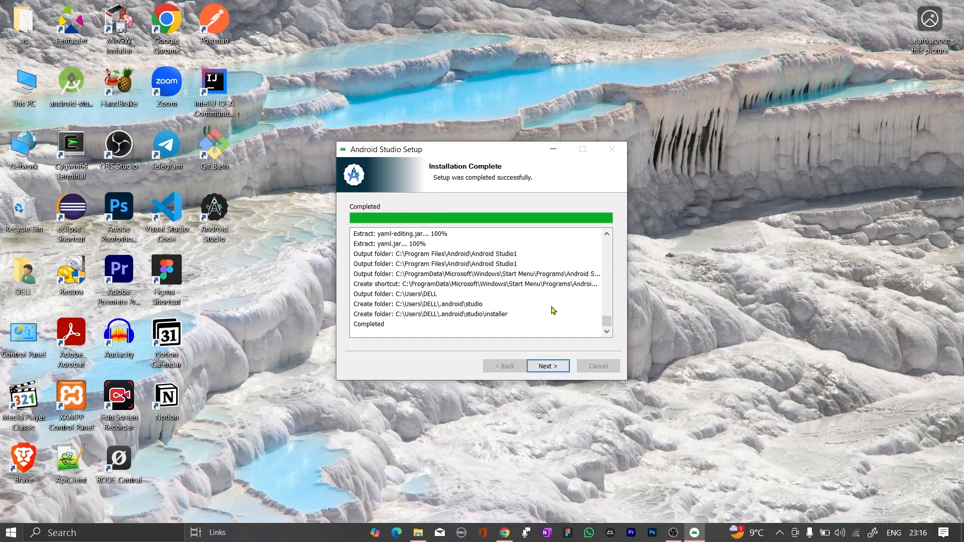
{"action": "scroll", "coordinate": [552, 309], "scroll_direction": "up", "scroll_amount": 3}
{"action": "scroll", "coordinate": [553, 311], "scroll_direction": "down", "scroll_amount": 3}
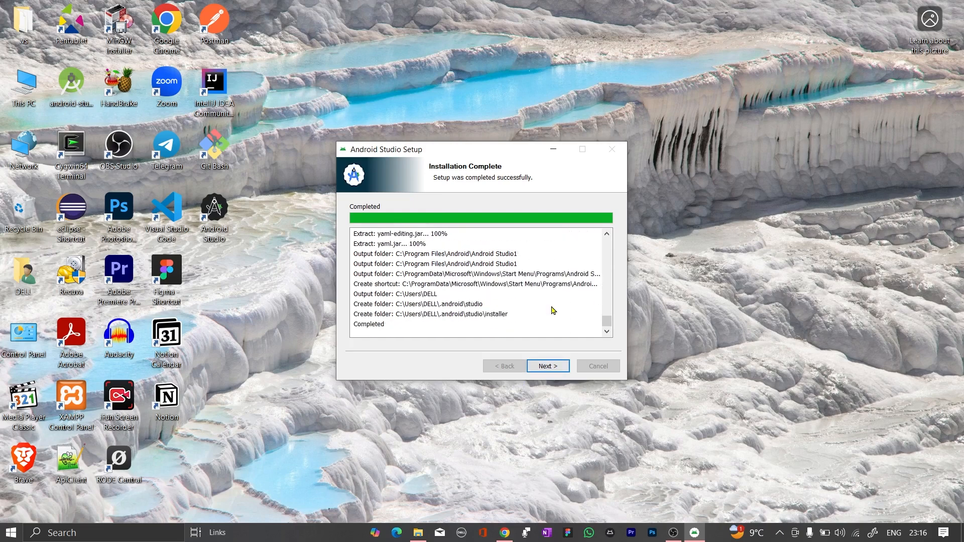
{"action": "left_click", "coordinate": [556, 373]}
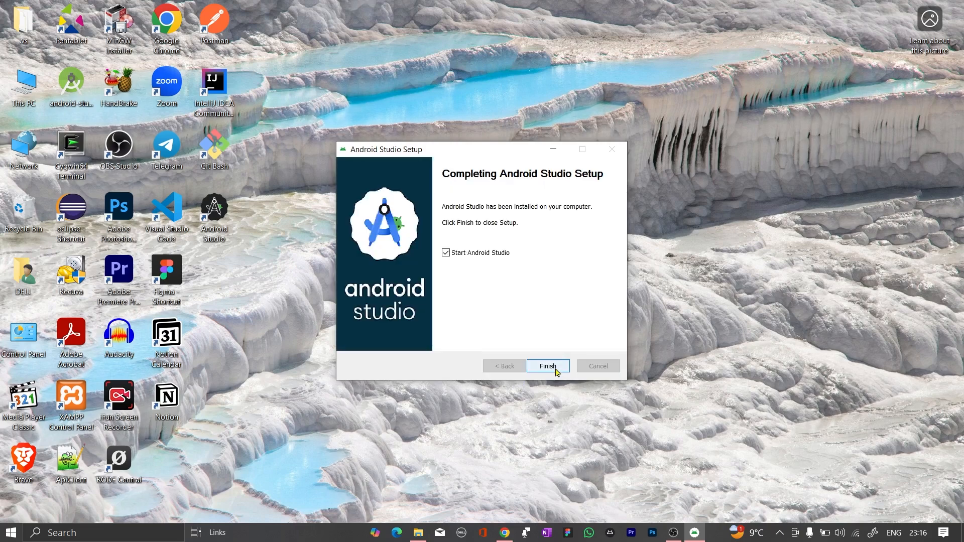
{"action": "left_click", "coordinate": [547, 366]}
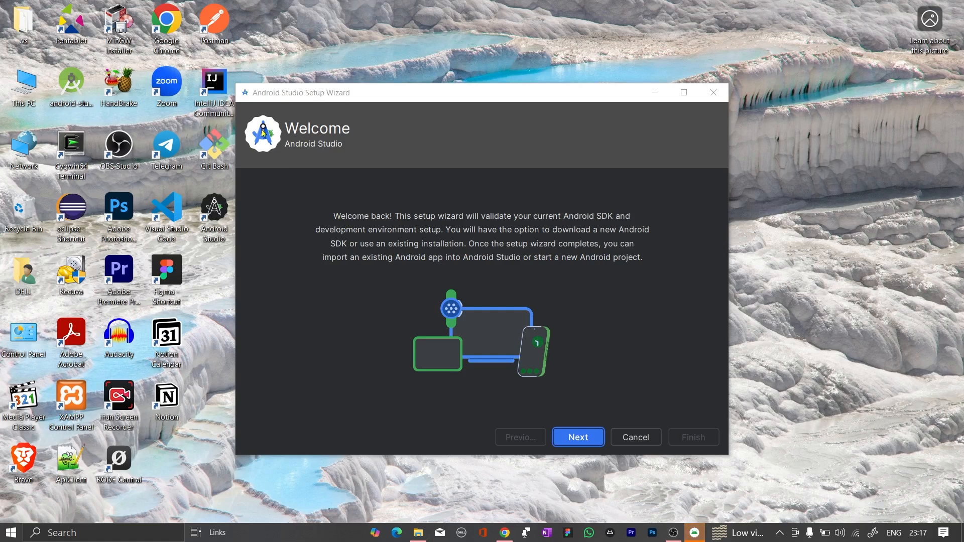
Choose the Standard install type in the Android Studio Setup Wizard and start downloading the SDK components
{"action": "left_click", "coordinate": [584, 438]}
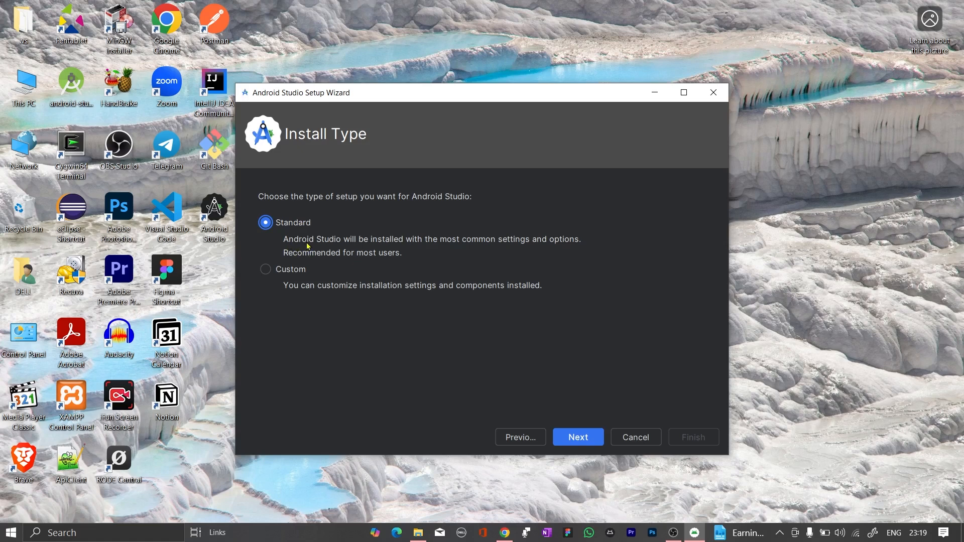
{"action": "left_click", "coordinate": [567, 439]}
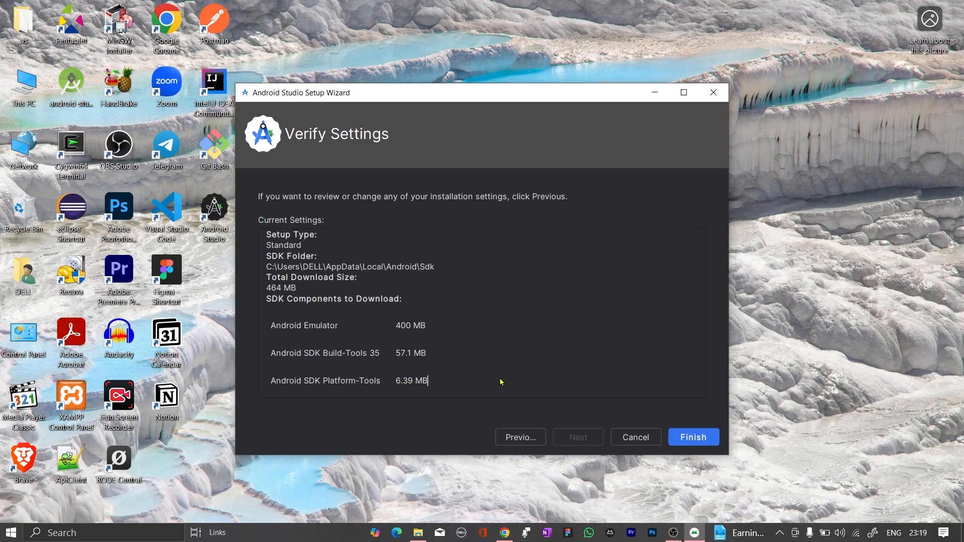
{"action": "left_click", "coordinate": [687, 442]}
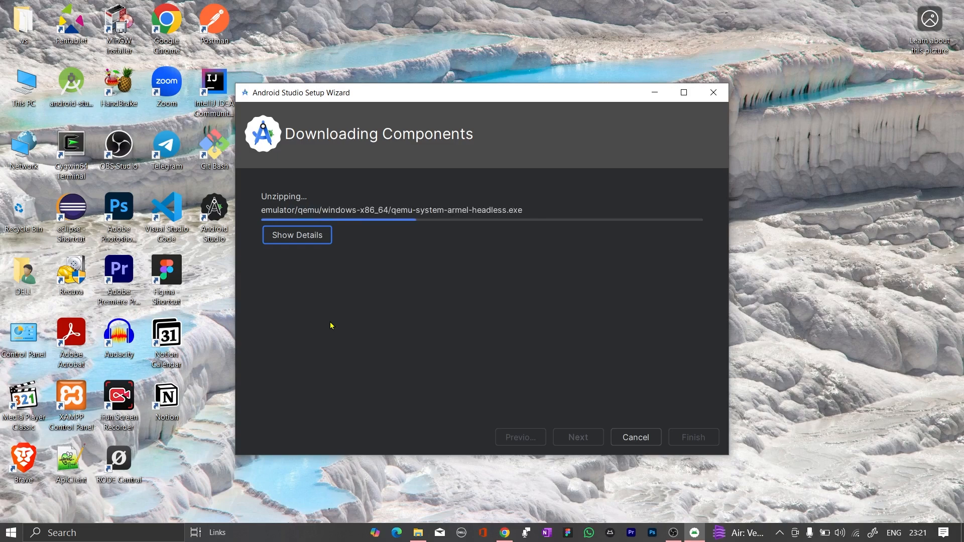
Review the detailed log of the component download and finish the Setup Wizard
{"action": "left_click", "coordinate": [316, 236]}
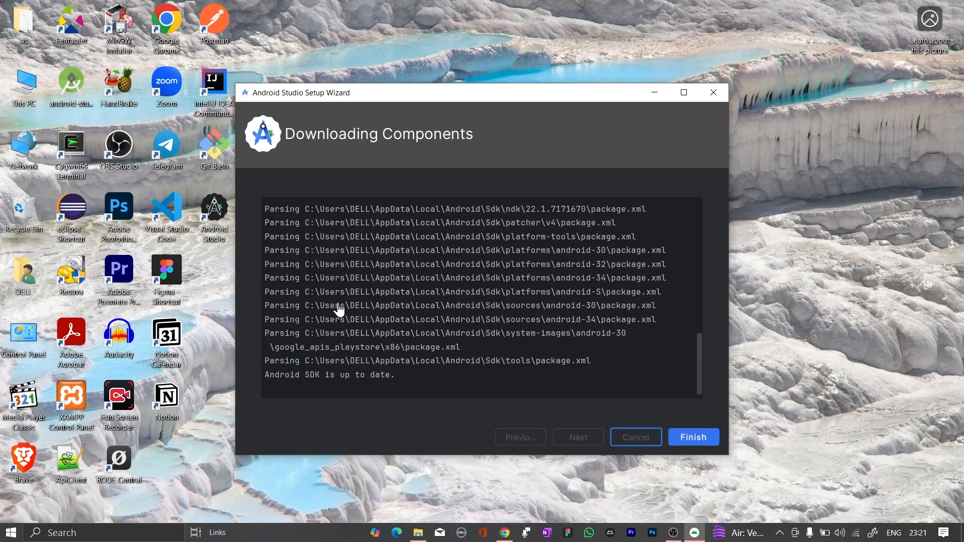
{"action": "scroll", "coordinate": [422, 311], "scroll_direction": "up", "scroll_amount": 6}
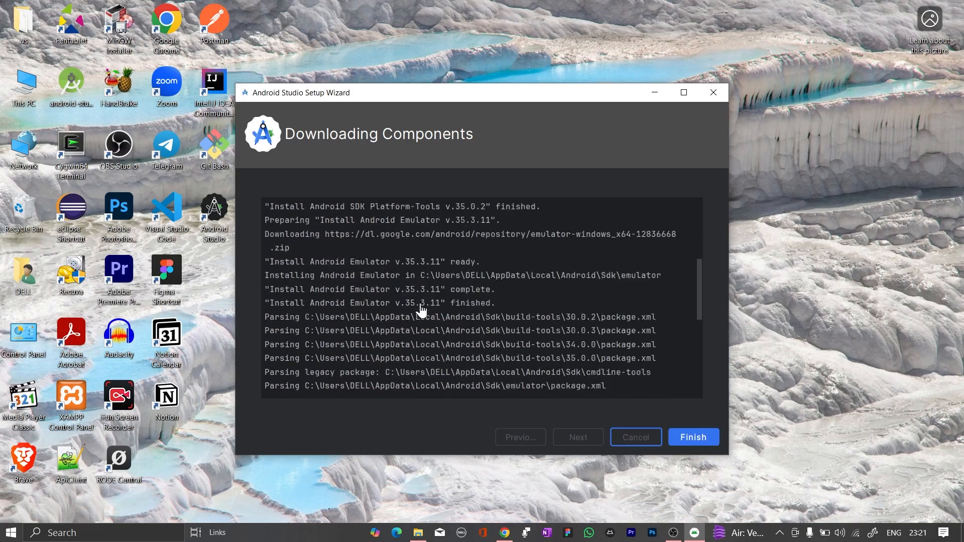
{"action": "scroll", "coordinate": [422, 311], "scroll_direction": "down", "scroll_amount": 6}
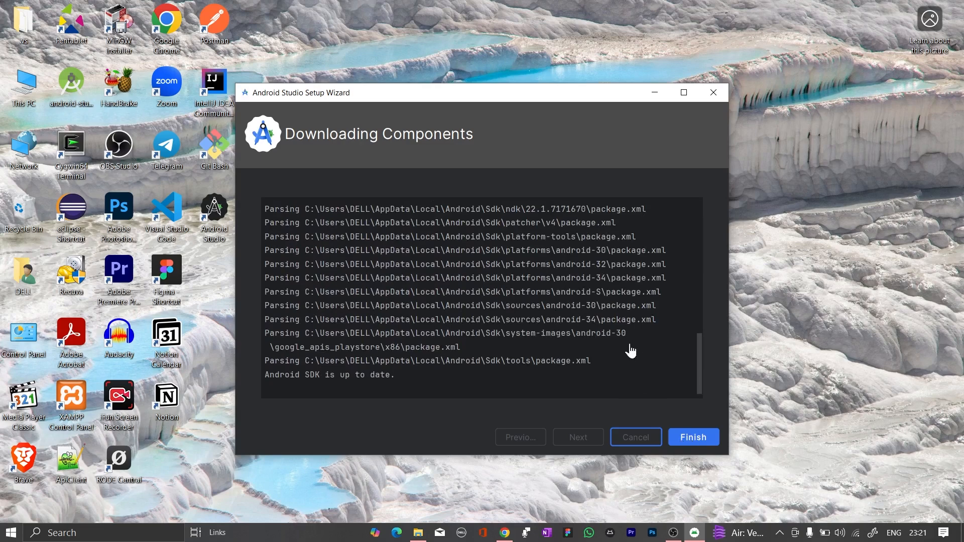
{"action": "left_click", "coordinate": [691, 437]}
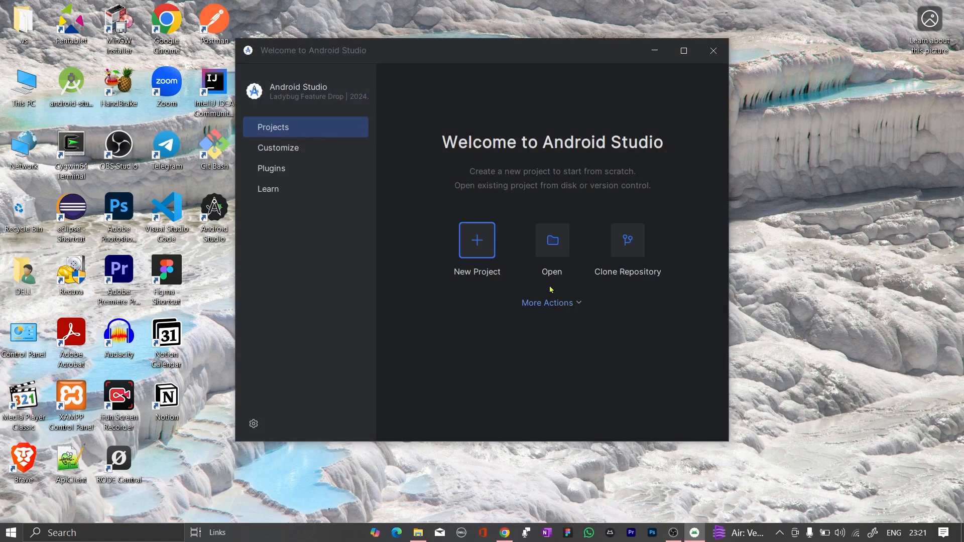
Maximize the Android Studio welcome window and view the additional actions it offers, without choosing one
{"action": "left_click", "coordinate": [690, 50]}
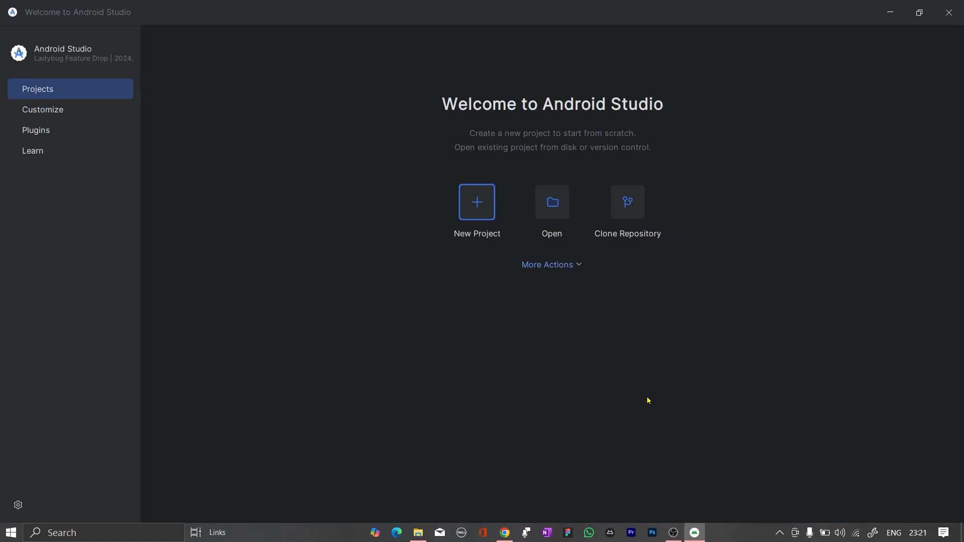
{"action": "left_click", "coordinate": [564, 266]}
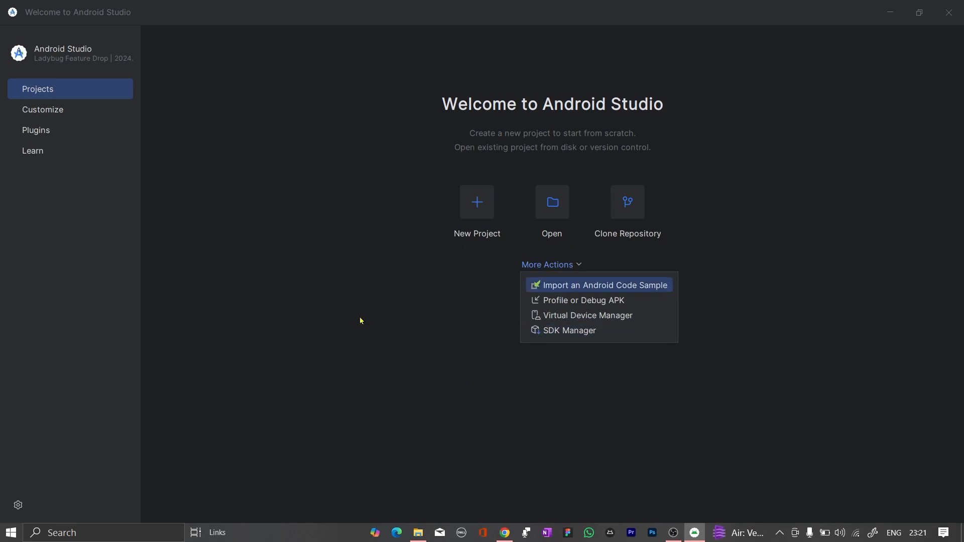
{"action": "left_click", "coordinate": [365, 337]}
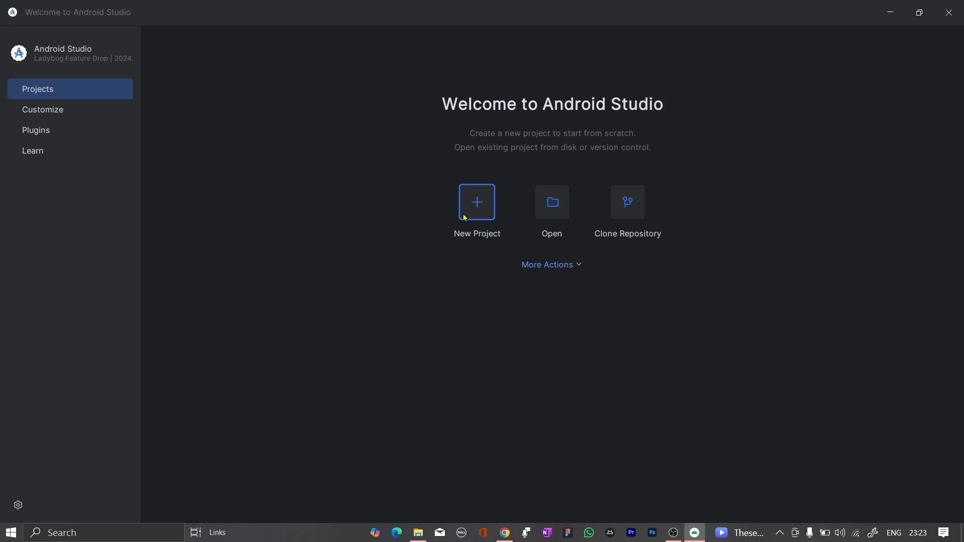
Start a new project, browse the Phone and Tablet templates, and proceed with Empty Activity
{"action": "left_click", "coordinate": [480, 215]}
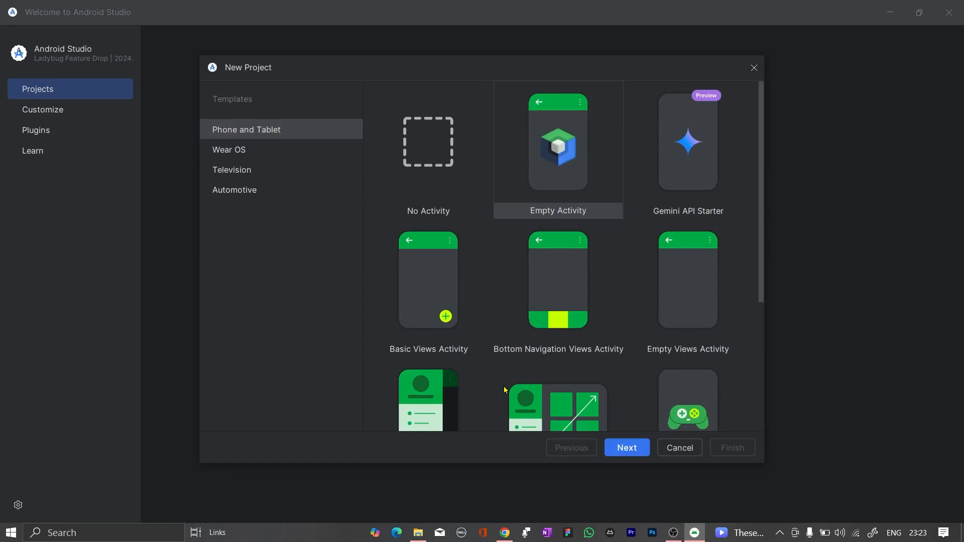
{"action": "scroll", "coordinate": [504, 390], "scroll_direction": "down", "scroll_amount": 4}
{"action": "scroll", "coordinate": [504, 390], "scroll_direction": "up", "scroll_amount": 4}
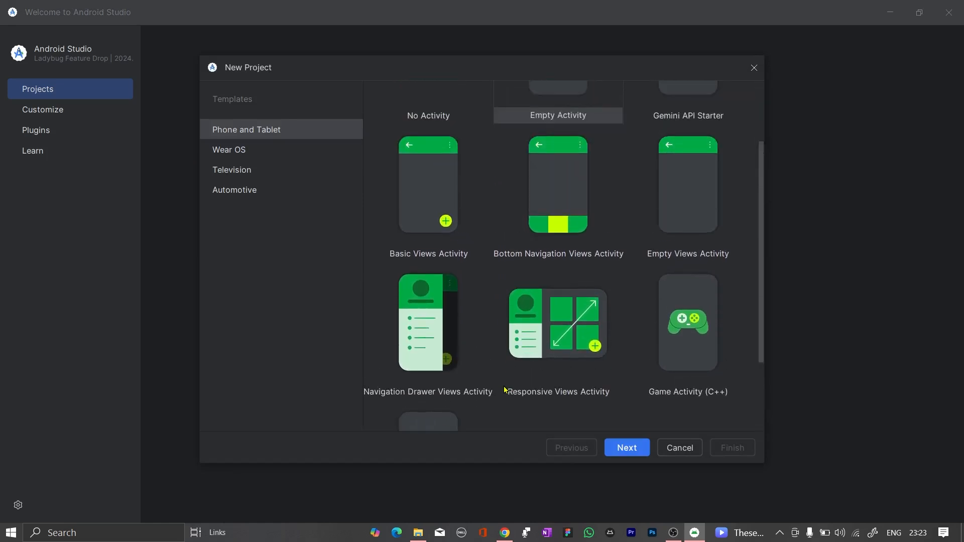
{"action": "scroll", "coordinate": [517, 324], "scroll_direction": "down", "scroll_amount": 4}
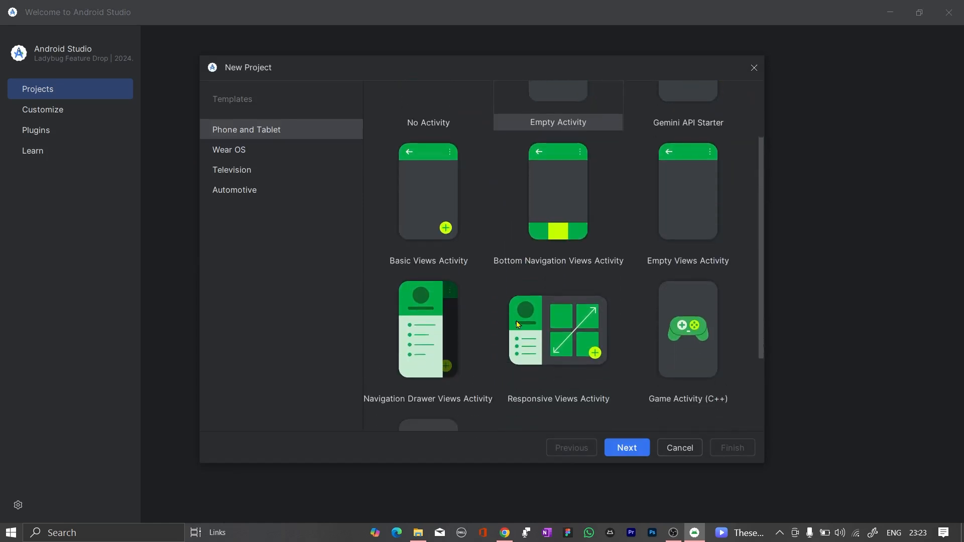
{"action": "scroll", "coordinate": [519, 325], "scroll_direction": "up", "scroll_amount": 4}
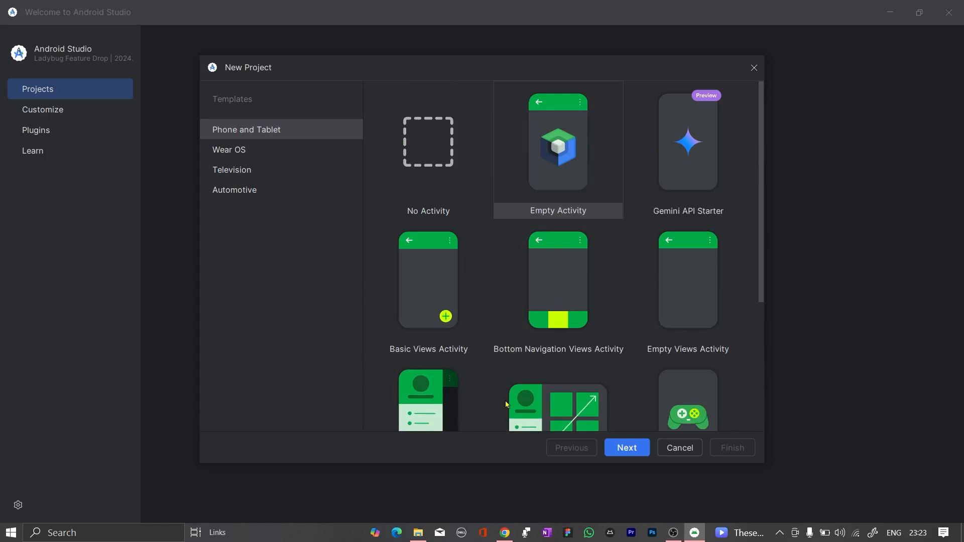
{"action": "scroll", "coordinate": [491, 386], "scroll_direction": "down", "scroll_amount": 5}
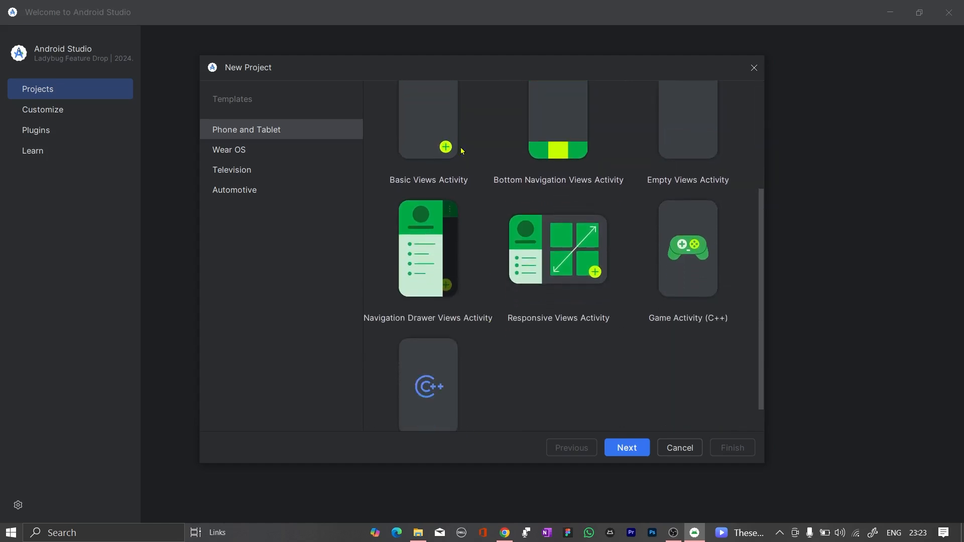
{"action": "scroll", "coordinate": [486, 384], "scroll_direction": "up", "scroll_amount": 5}
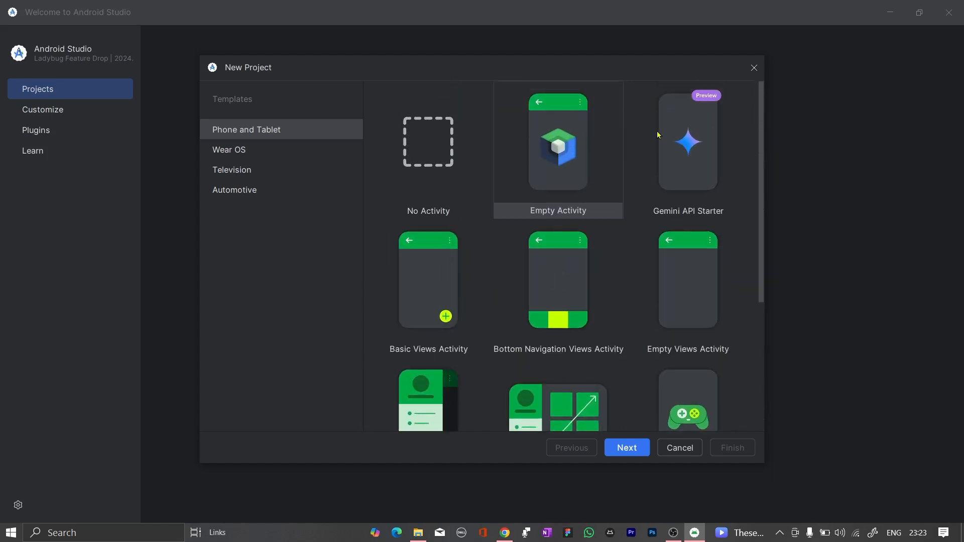
{"action": "scroll", "coordinate": [486, 396], "scroll_direction": "down", "scroll_amount": 3}
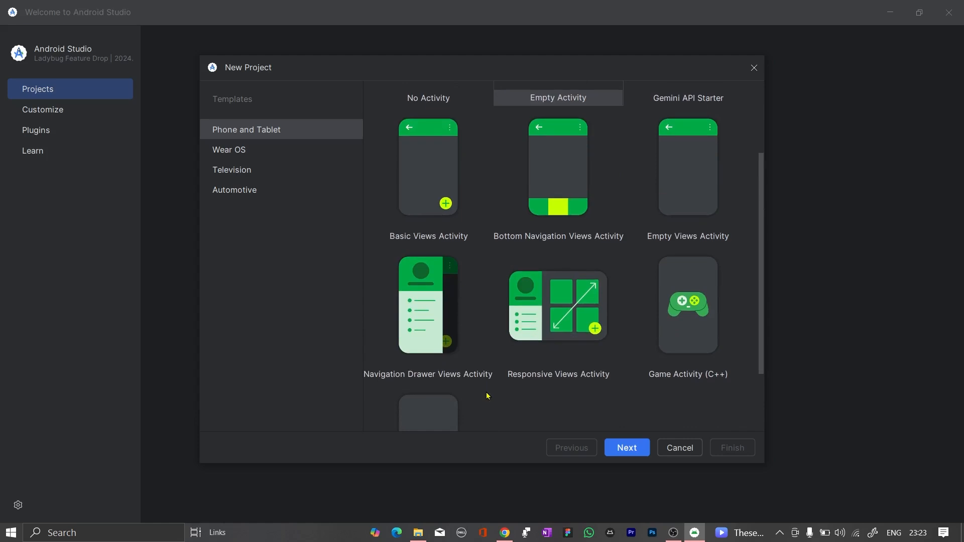
{"action": "scroll", "coordinate": [487, 396], "scroll_direction": "up", "scroll_amount": 3}
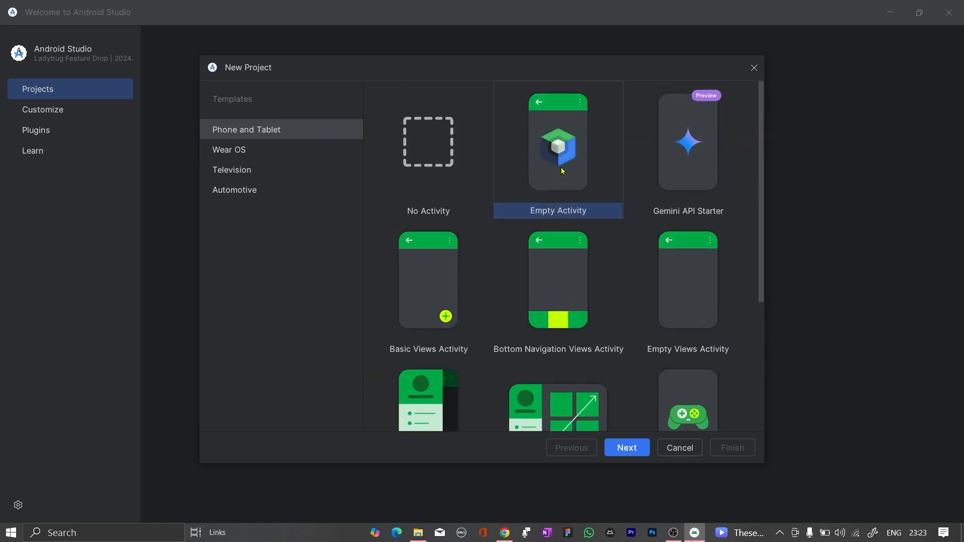
{"action": "left_click", "coordinate": [633, 450]}
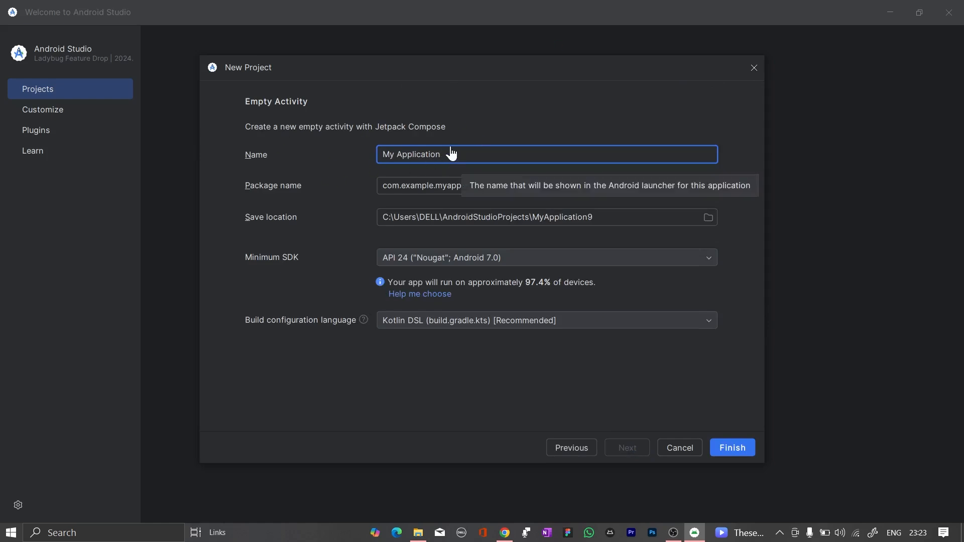
Name the application "first app" and create the project with minimum SDK API 24 and Kotlin DSL build configuration
{"action": "key", "text": "BackSpace"}
{"action": "key", "text": "BackSpace"}
{"action": "key", "text": "BackSpace"}
{"action": "key", "text": "BackSpace"}
{"action": "key", "text": "BackSpace"}
{"action": "key", "text": "BackSpace"}
{"action": "key", "text": "BackSpace"}
{"action": "key", "text": "BackSpace"}
{"action": "key", "text": "BackSpace"}
{"action": "key", "text": "BackSpace"}
{"action": "key", "text": "BackSpace"}
{"action": "key", "text": "BackSpace"}
{"action": "key", "text": "BackSpace"}
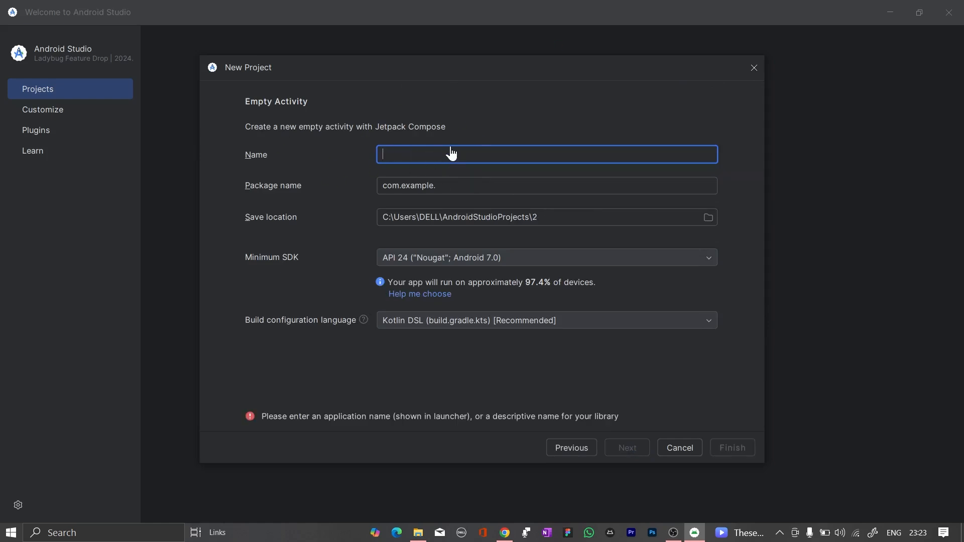
{"action": "type", "text": "first app"}
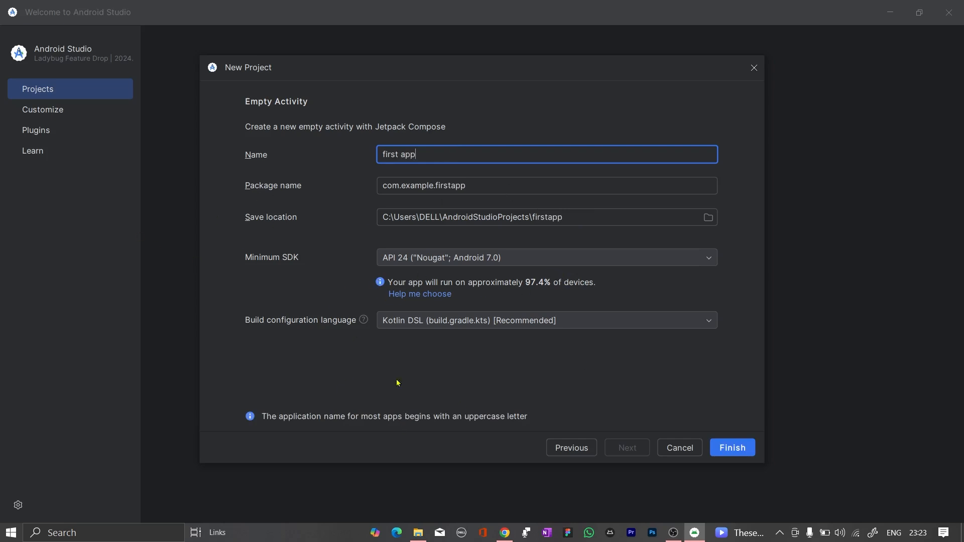
{"action": "left_click", "coordinate": [725, 444]}
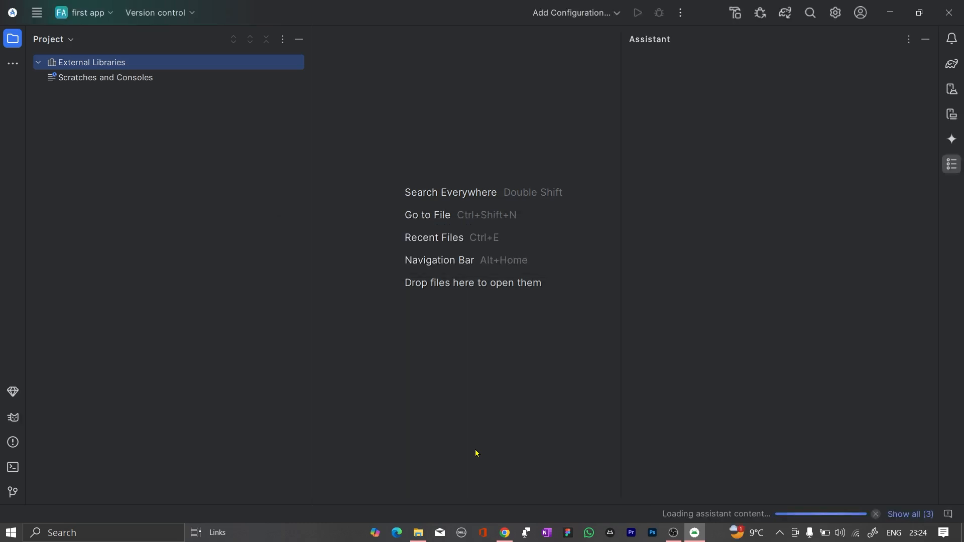
{"action": "left_click", "coordinate": [921, 444]}
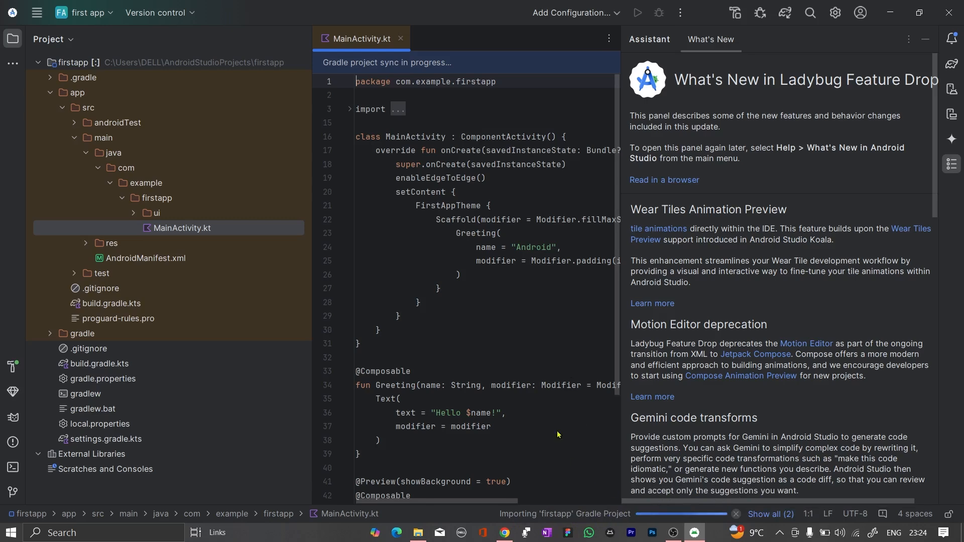
Hide the What's New assistant beside MainActivity.kt and show the build output of the Gradle sync
{"action": "scroll", "coordinate": [738, 400], "scroll_direction": "down", "scroll_amount": 15}
{"action": "scroll", "coordinate": [738, 400], "scroll_direction": "up", "scroll_amount": 20}
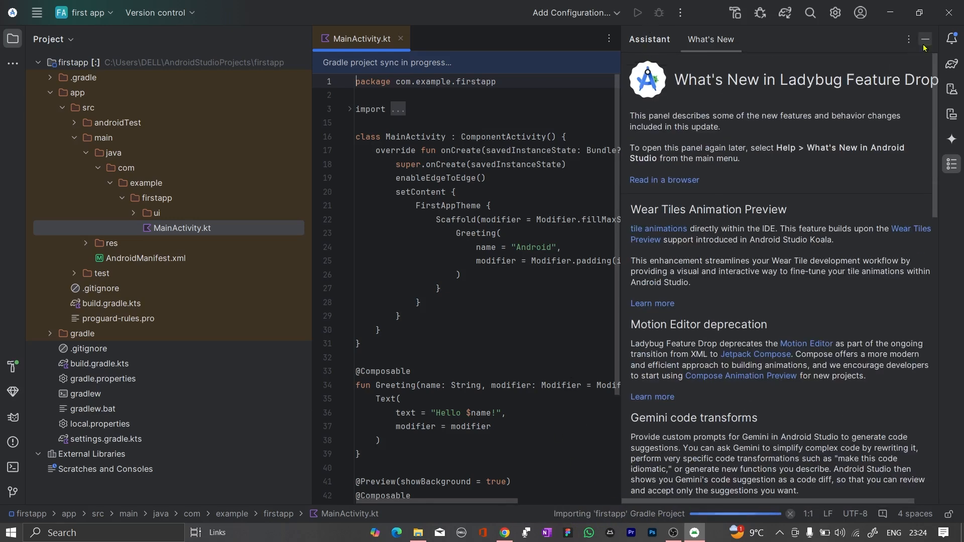
{"action": "left_click", "coordinate": [924, 44]}
{"action": "scroll", "coordinate": [521, 420], "scroll_direction": "down", "scroll_amount": 5}
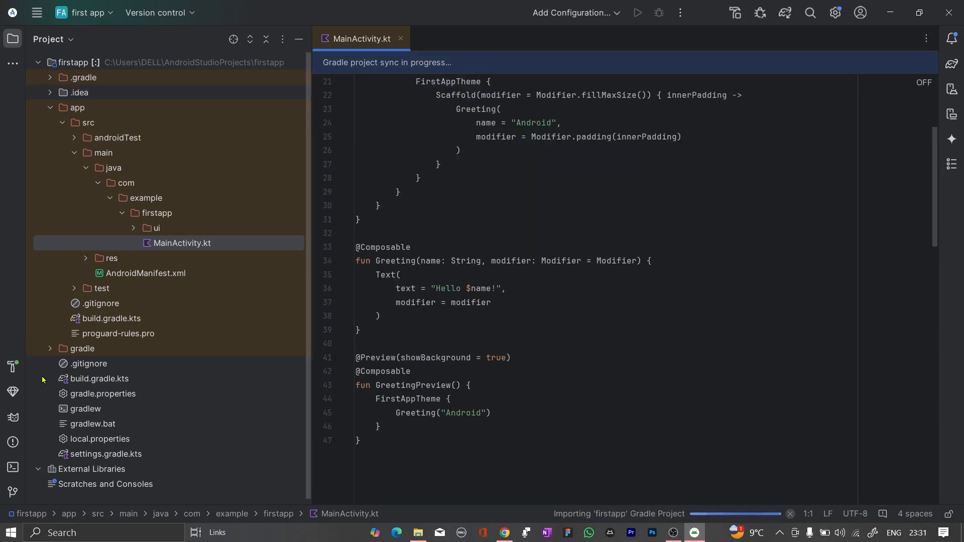
{"action": "left_click", "coordinate": [12, 367]}
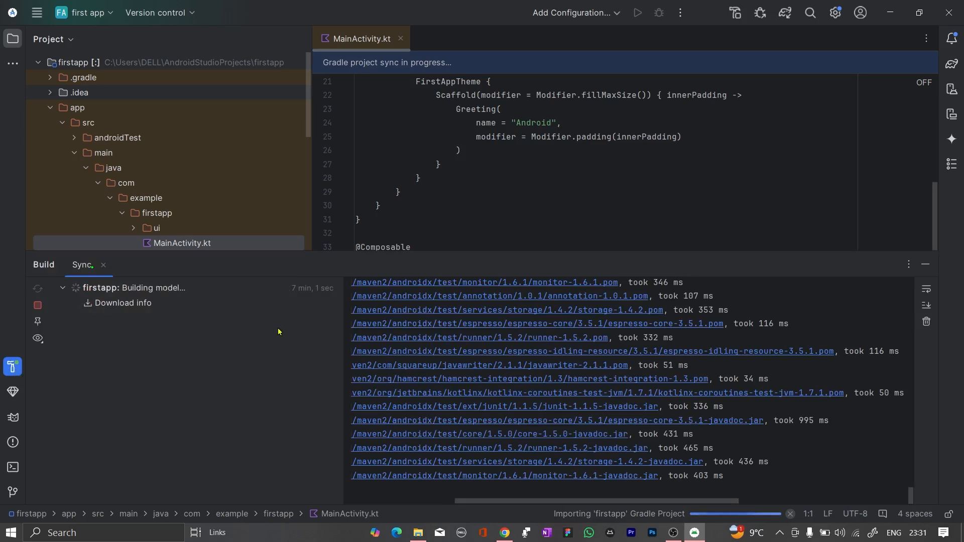
Enlarge the build output area and select the missing Platform SDK warning under build.gradle.kts in the sync results
{"action": "left_click_drag", "start_coordinate": [498, 251], "coordinate": [499, 192]}
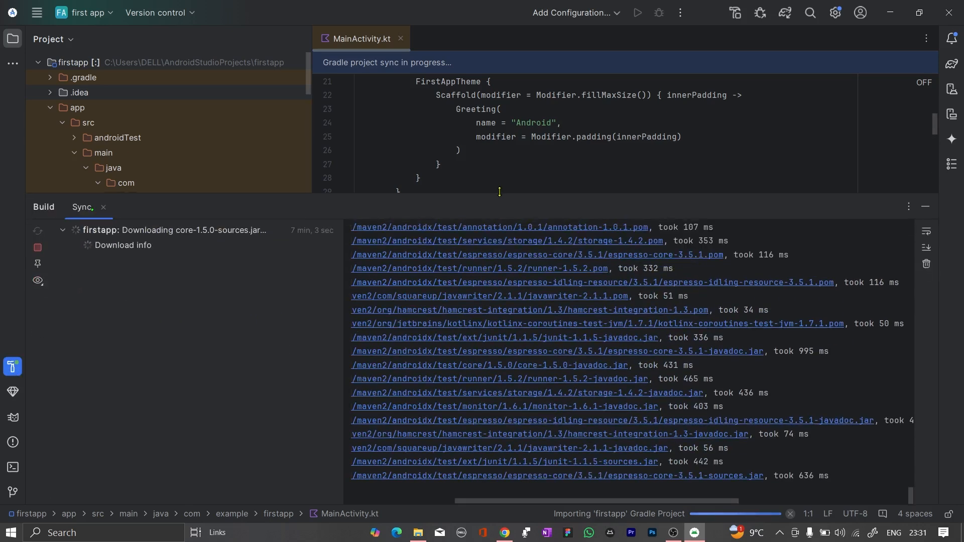
{"action": "scroll", "coordinate": [477, 311], "scroll_direction": "left", "scroll_amount": 5}
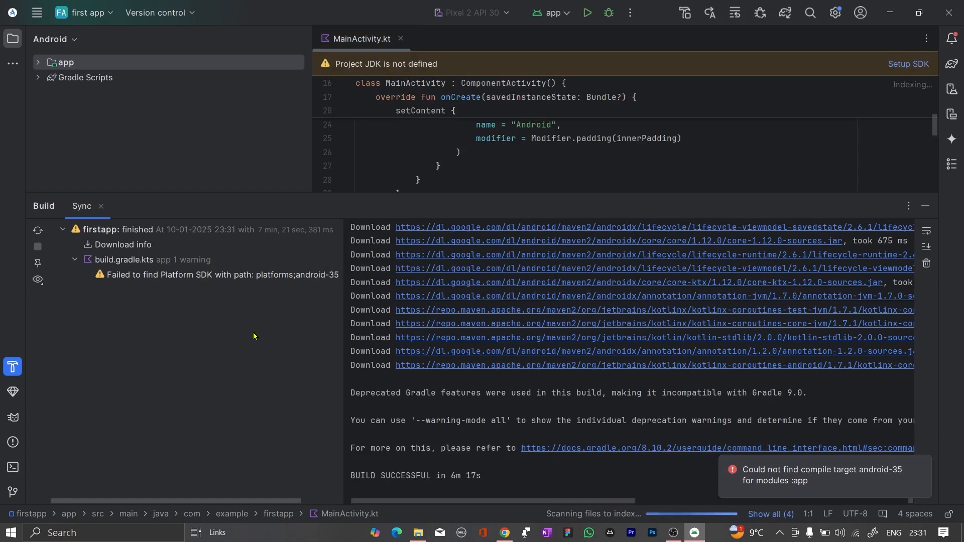
{"action": "left_click", "coordinate": [237, 277]}
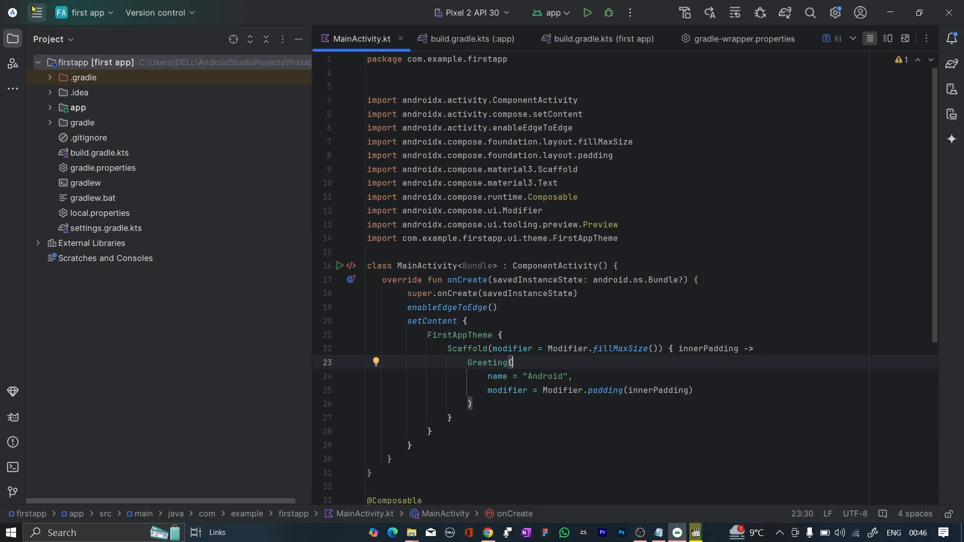
Open the Android SDK settings under Languages & Frameworks and review the SDK platforms and their installation status
{"action": "left_click", "coordinate": [36, 13]}
{"action": "left_click", "coordinate": [38, 13]}
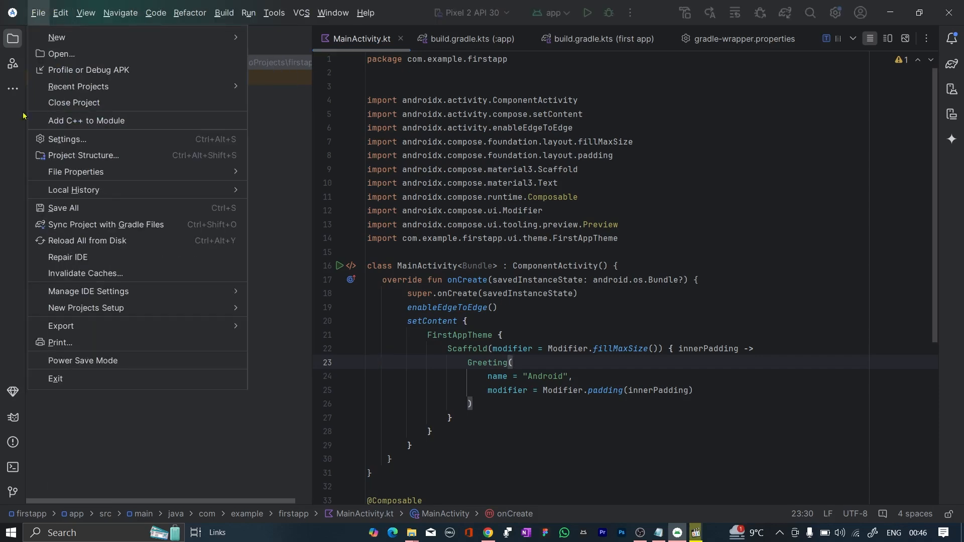
{"action": "left_click", "coordinate": [73, 140]}
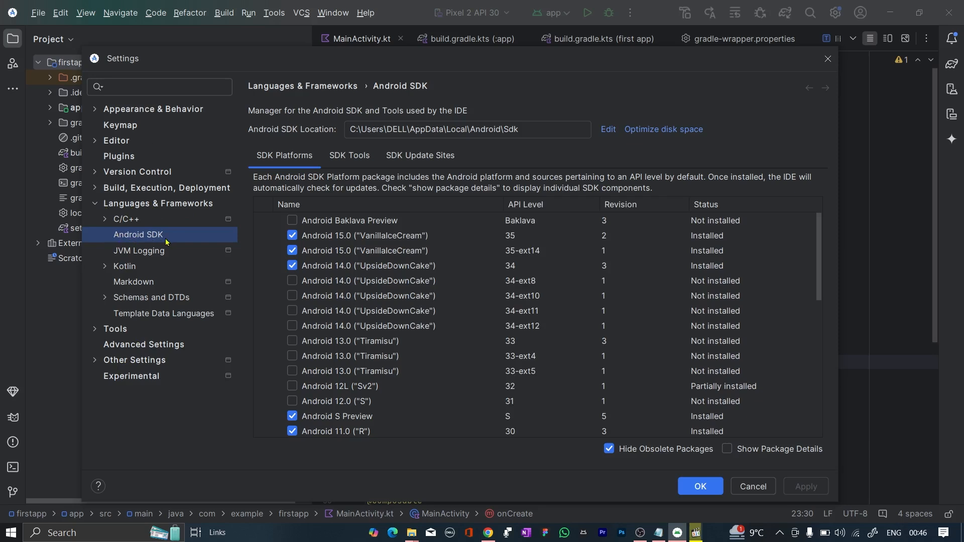
{"action": "left_click", "coordinate": [95, 203]}
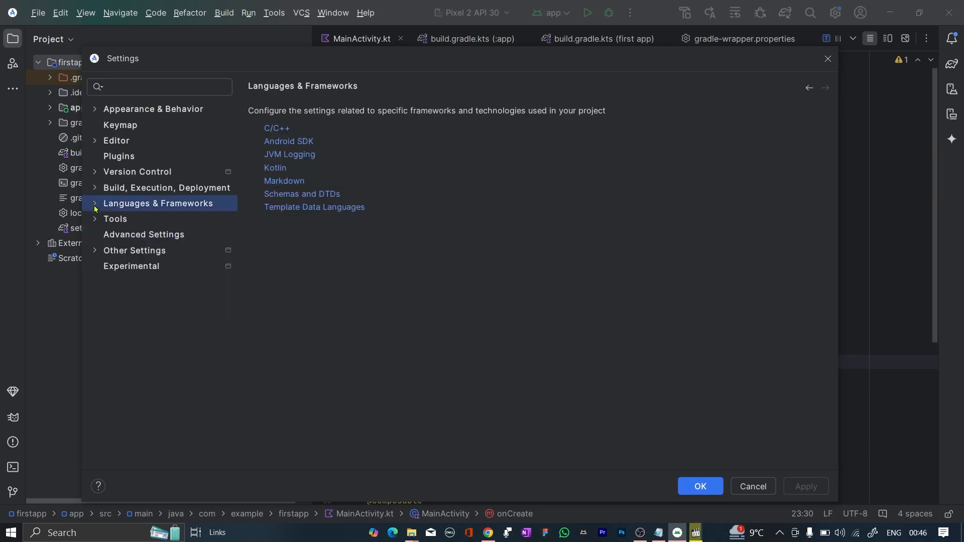
{"action": "left_click", "coordinate": [95, 204]}
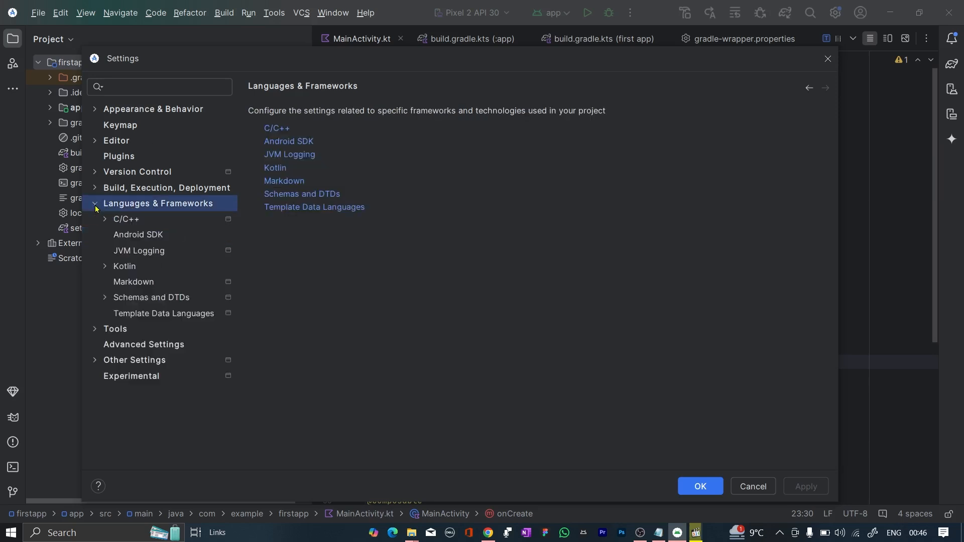
{"action": "left_click", "coordinate": [125, 237]}
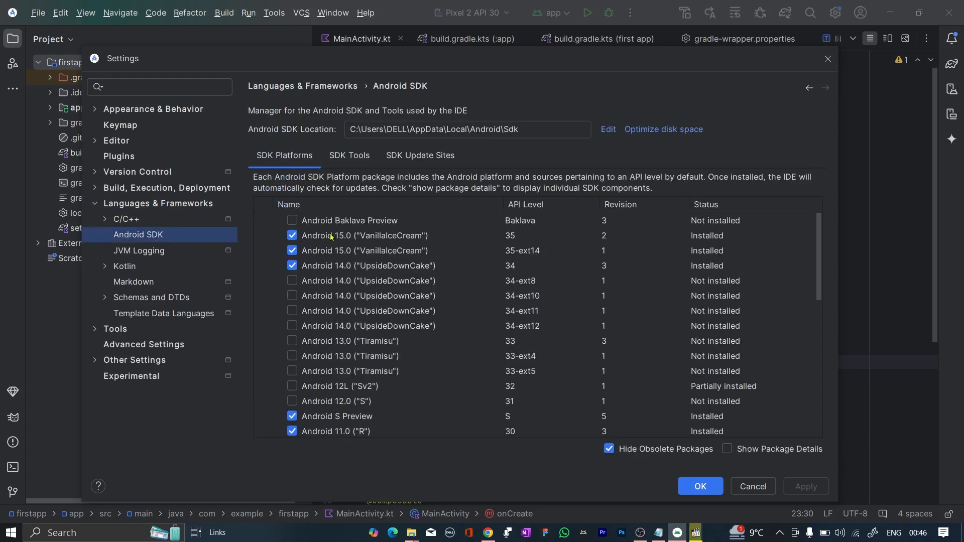
{"action": "scroll", "coordinate": [393, 390], "scroll_direction": "down", "scroll_amount": 3}
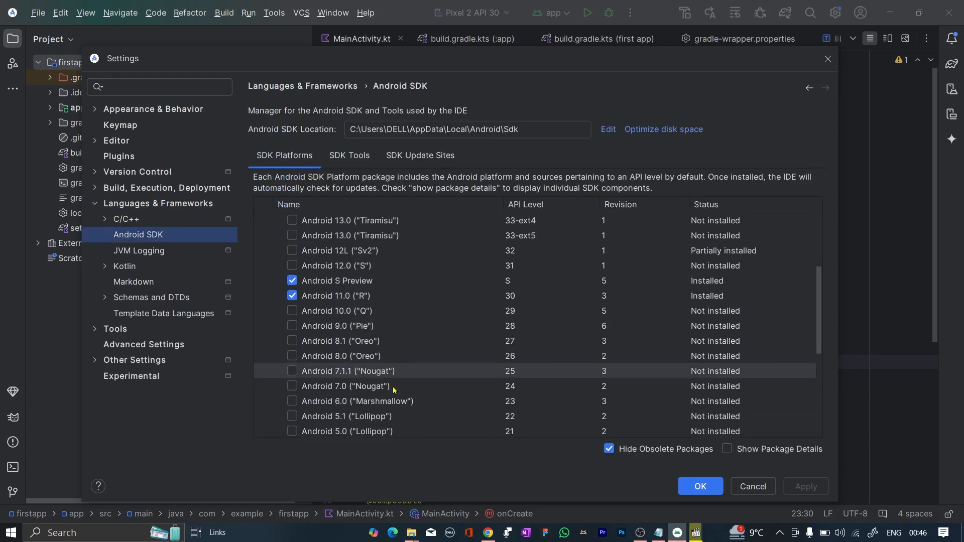
{"action": "scroll", "coordinate": [394, 386], "scroll_direction": "up", "scroll_amount": 3}
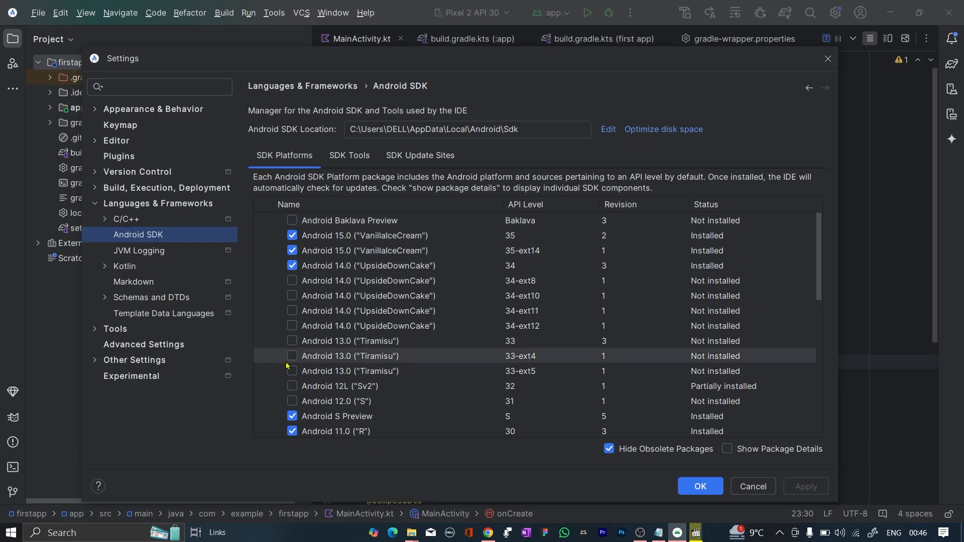
Mark the Android Baklava Preview platform for installation, clear the mark again, and close the settings
{"action": "left_click", "coordinate": [293, 221]}
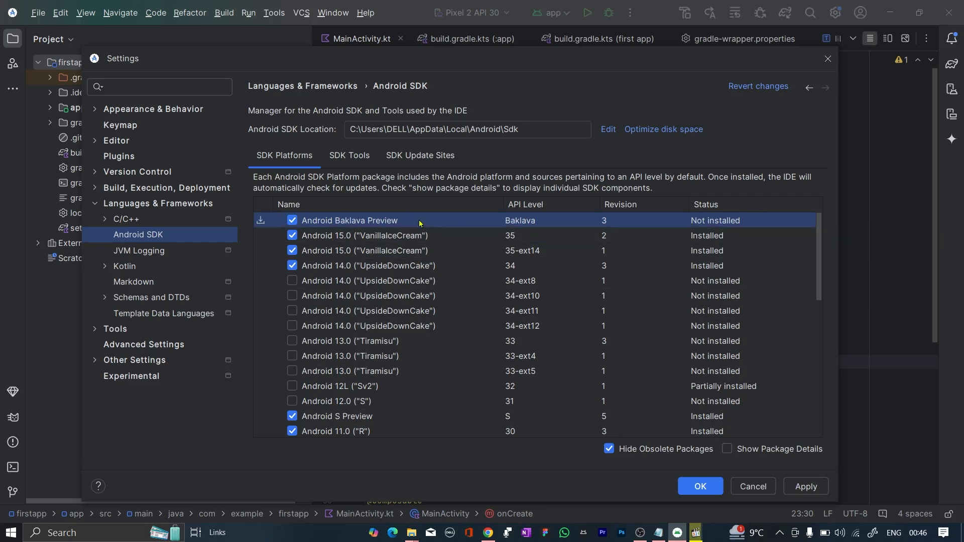
{"action": "left_click", "coordinate": [292, 222]}
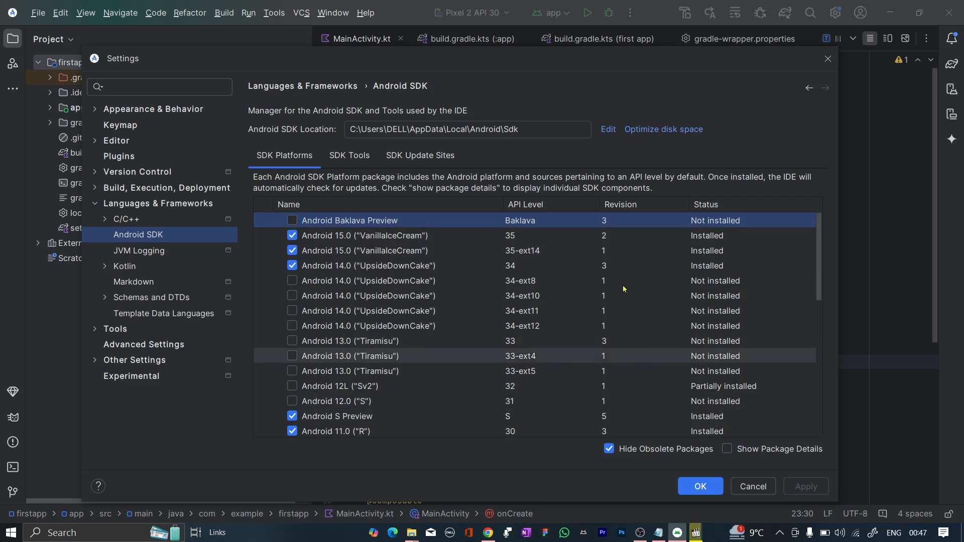
{"action": "left_click", "coordinate": [826, 70]}
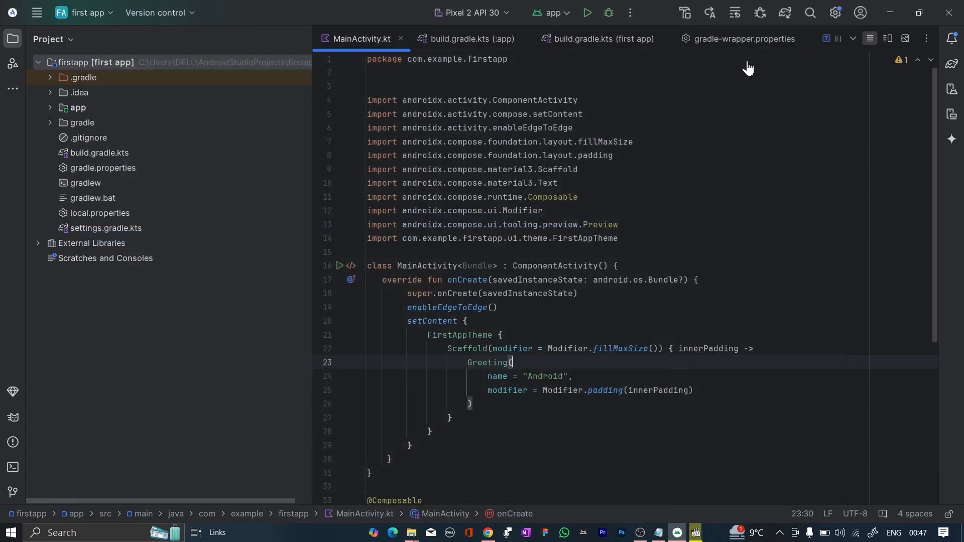
Invalidate caches and restart, including the file system cache, VCS Log and embedded browser options, and show the running background tasks
{"action": "left_click", "coordinate": [39, 13]}
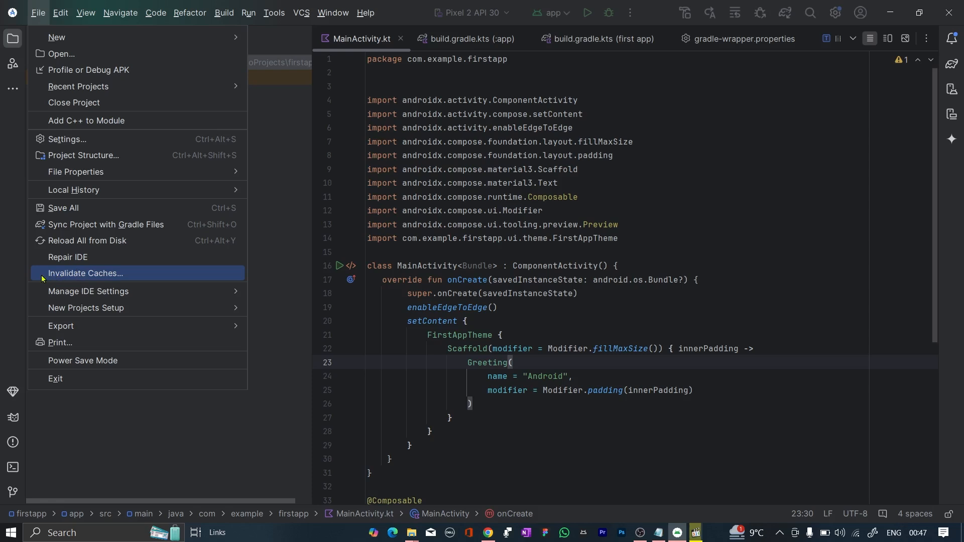
{"action": "left_click", "coordinate": [107, 277]}
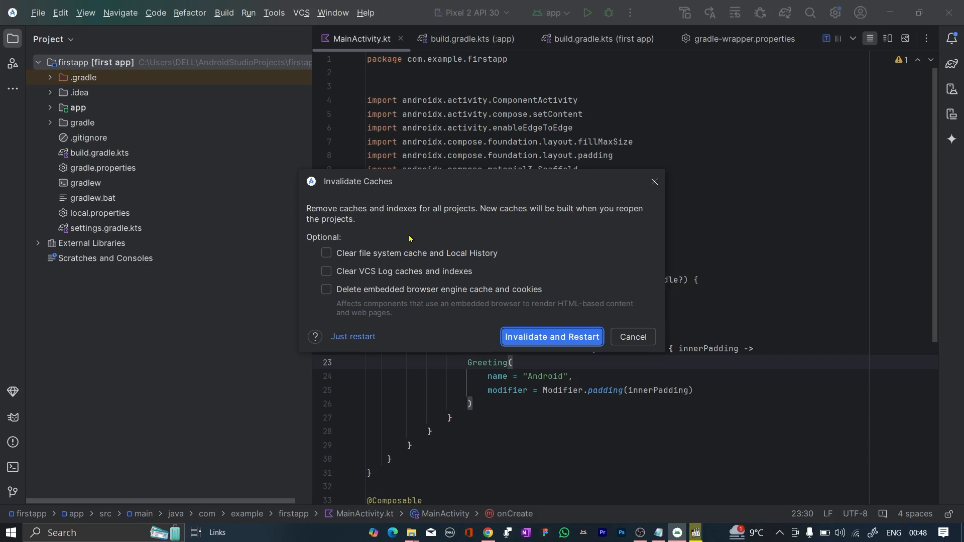
{"action": "left_click", "coordinate": [326, 257]}
{"action": "left_click", "coordinate": [326, 274]}
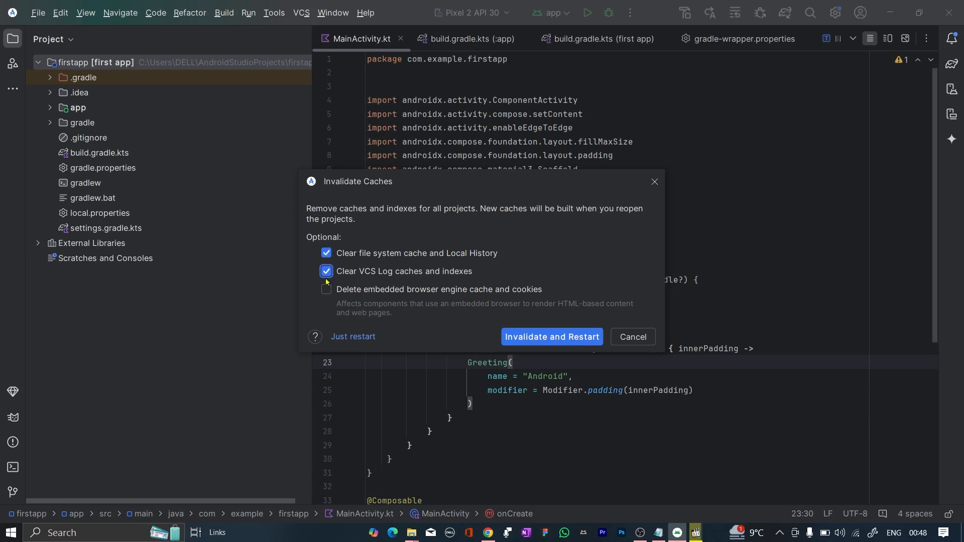
{"action": "left_click", "coordinate": [326, 291]}
{"action": "left_click", "coordinate": [533, 340]}
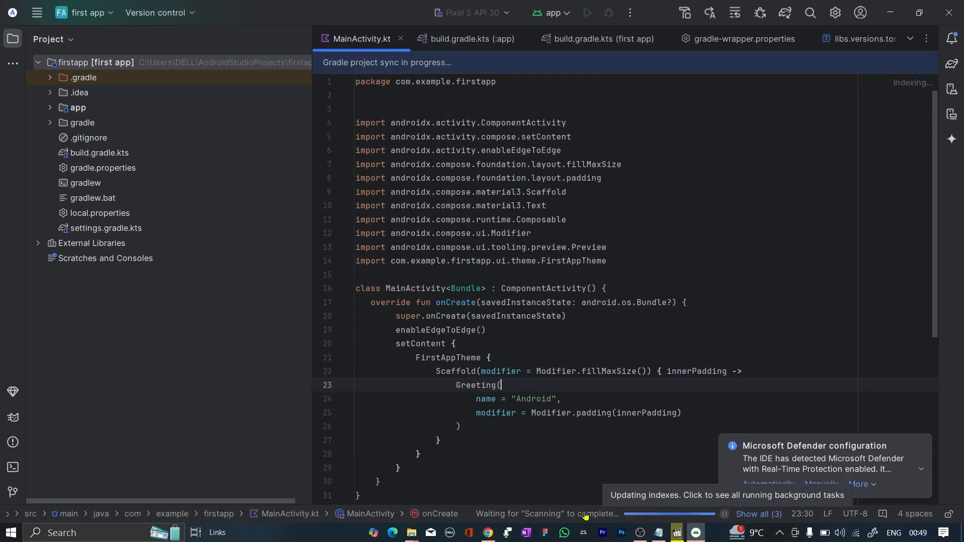
{"action": "left_click", "coordinate": [602, 515]}
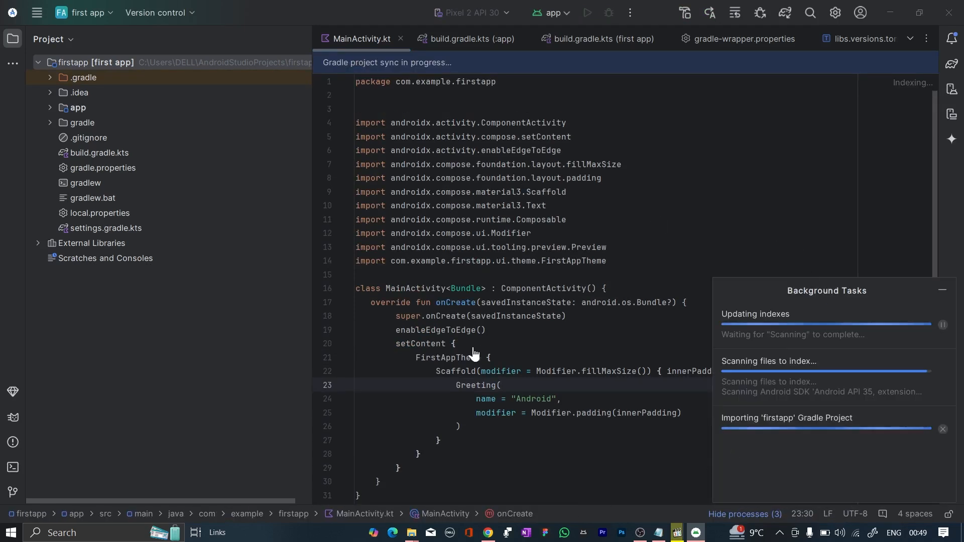